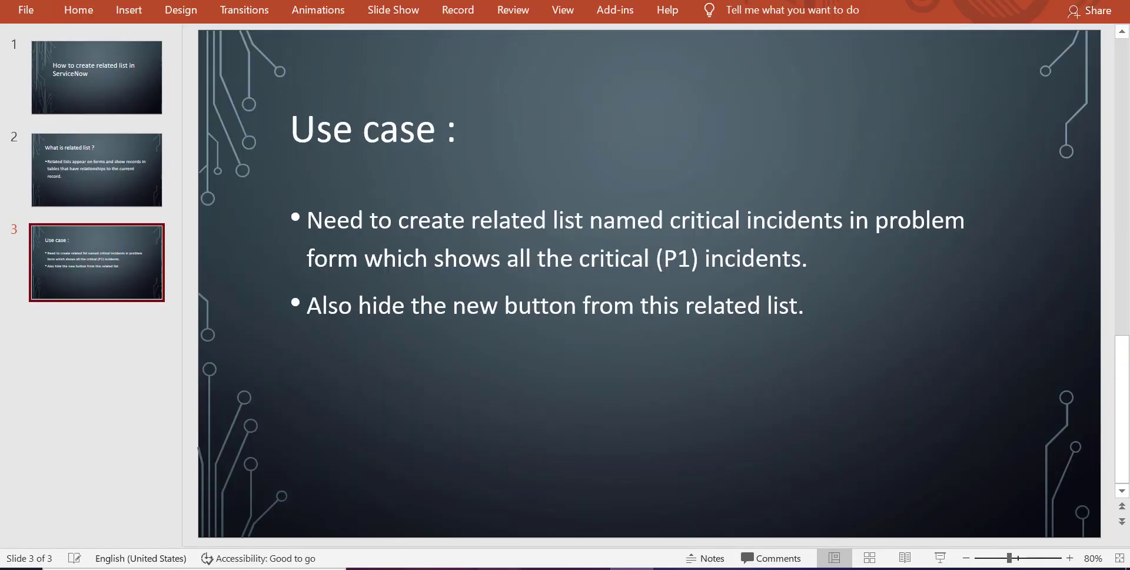
- Open problem PRB0007601 from the Problem > Open list and scroll down to its related lists
{"action": "key", "text": "alt+Tab"}
{"action": "left_click", "coordinate": [174, 102]}
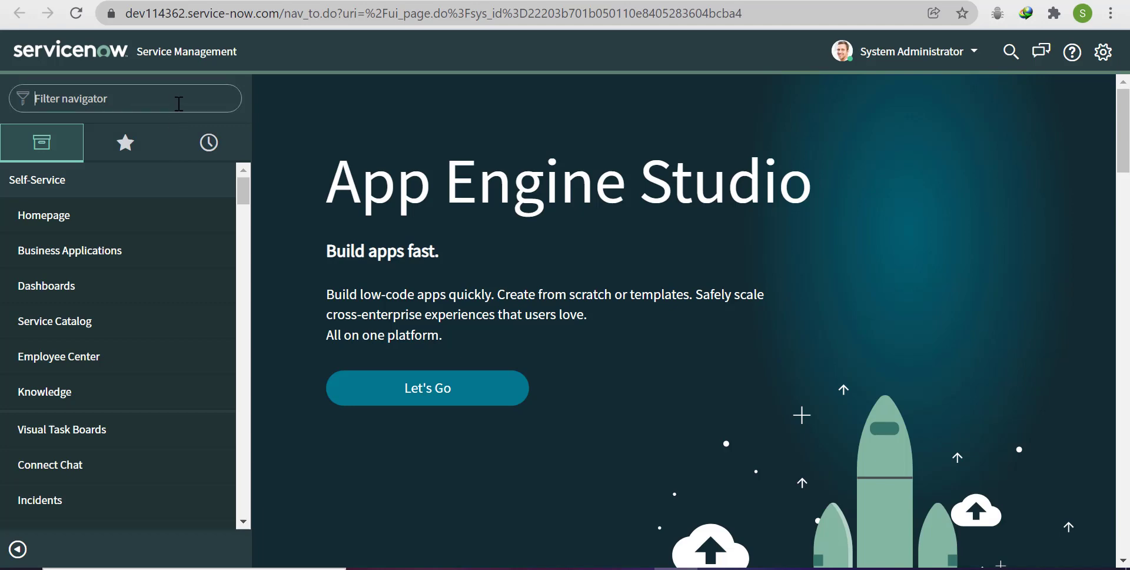
{"action": "type", "text": "pro"}
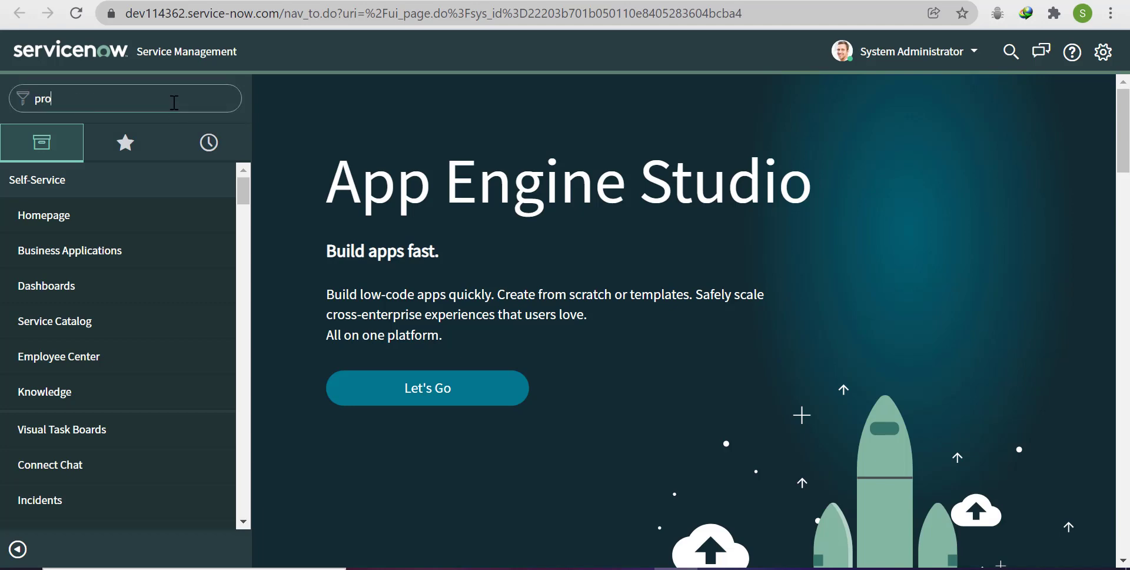
{"action": "type", "text": "blem"}
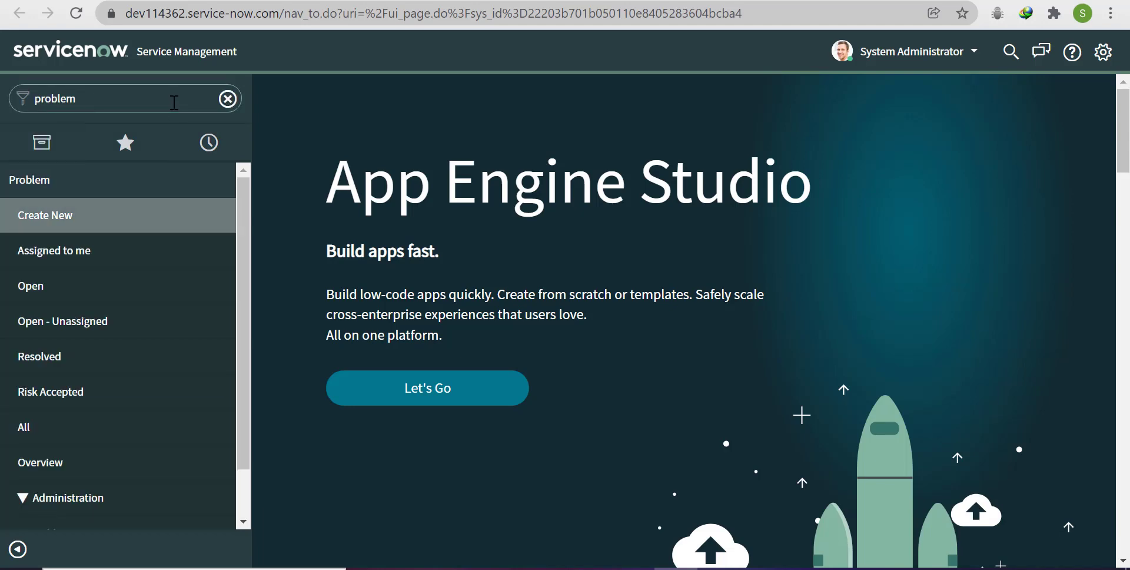
{"action": "left_click", "coordinate": [73, 301]}
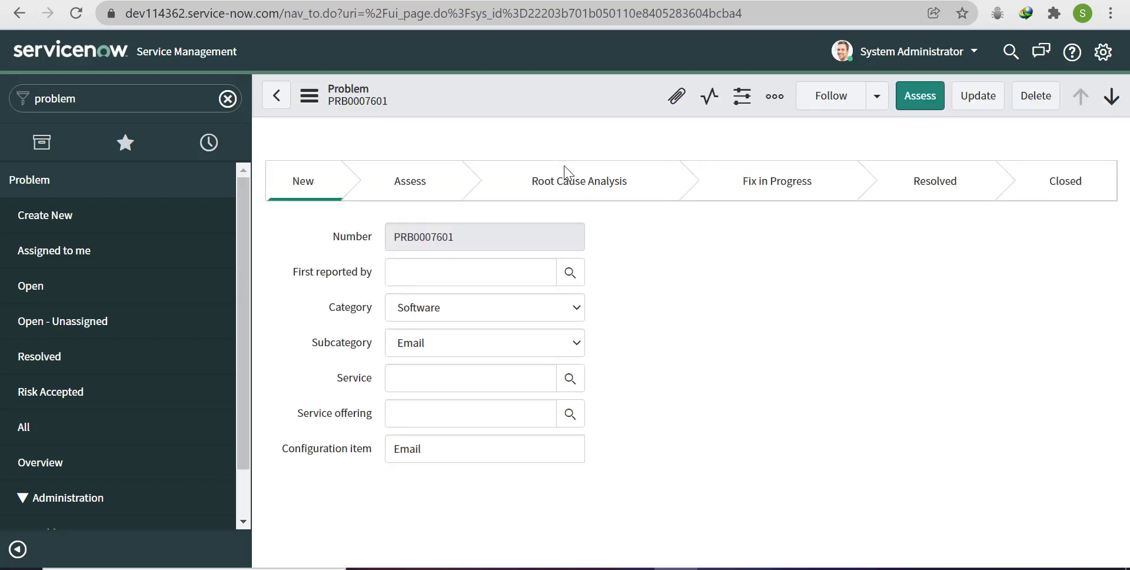
{"action": "scroll", "coordinate": [589, 294], "scroll_direction": "down", "scroll_amount": 3}
{"action": "scroll", "coordinate": [606, 312], "scroll_direction": "down", "scroll_amount": 2}
{"action": "scroll", "coordinate": [612, 306], "scroll_direction": "down", "scroll_amount": 1}
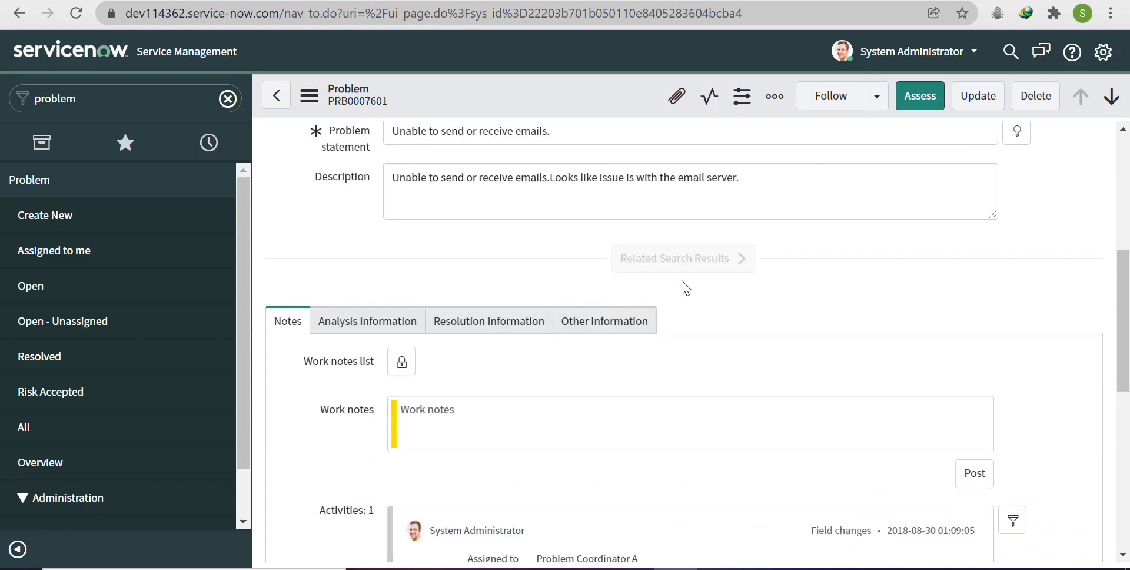
{"action": "scroll", "coordinate": [681, 285], "scroll_direction": "down", "scroll_amount": 5}
{"action": "scroll", "coordinate": [682, 287], "scroll_direction": "down", "scroll_amount": 3}
{"action": "scroll", "coordinate": [682, 287], "scroll_direction": "down", "scroll_amount": 1}
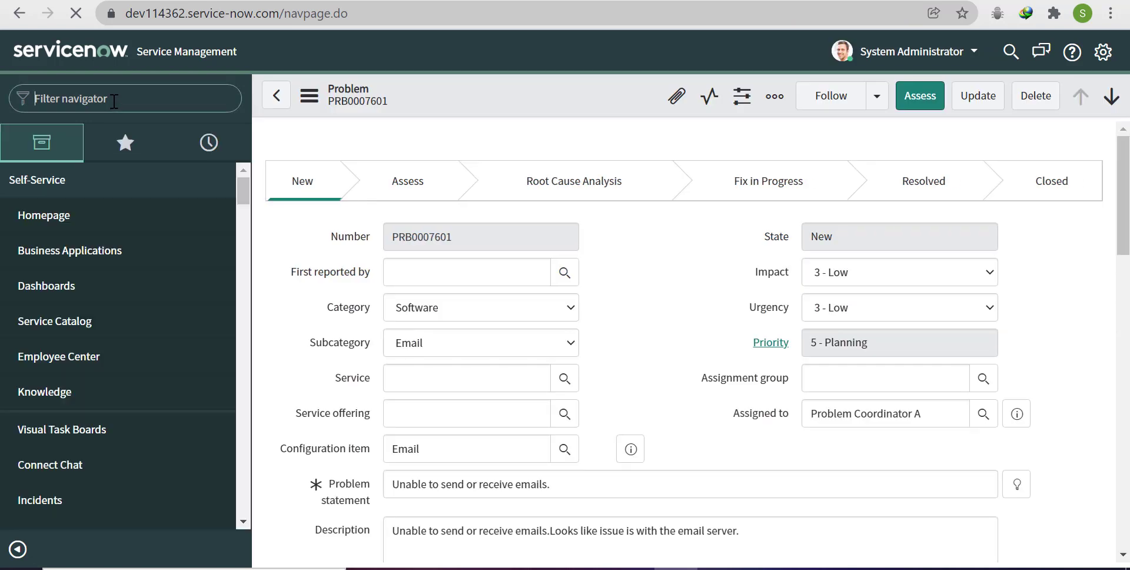
- Filter the navigator for 'relationships' and open System Definition > Relationships
{"action": "type", "text": "rel"}
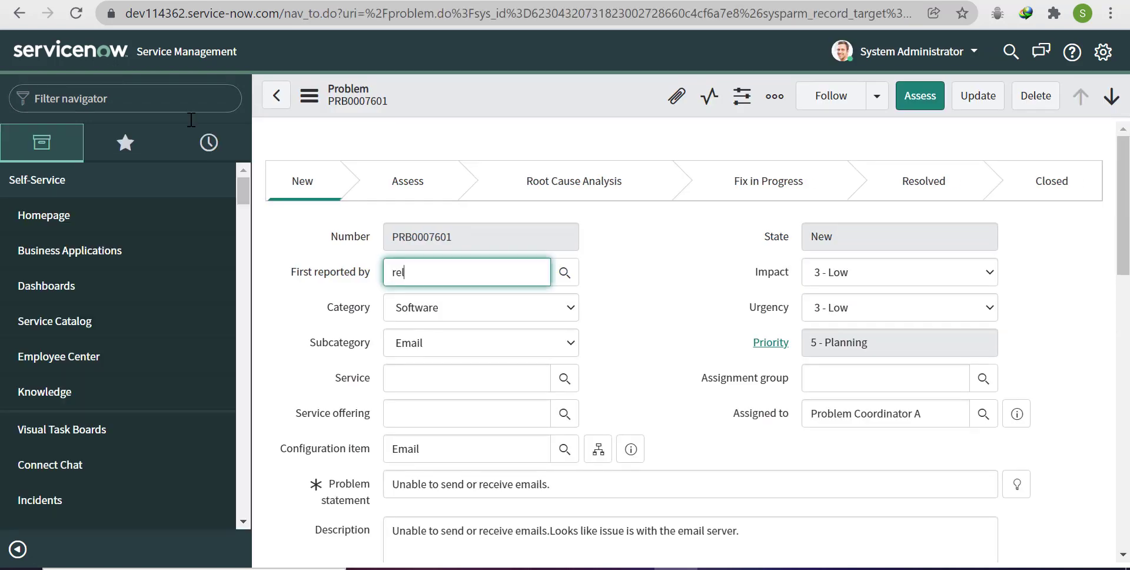
{"action": "left_click", "coordinate": [136, 90]}
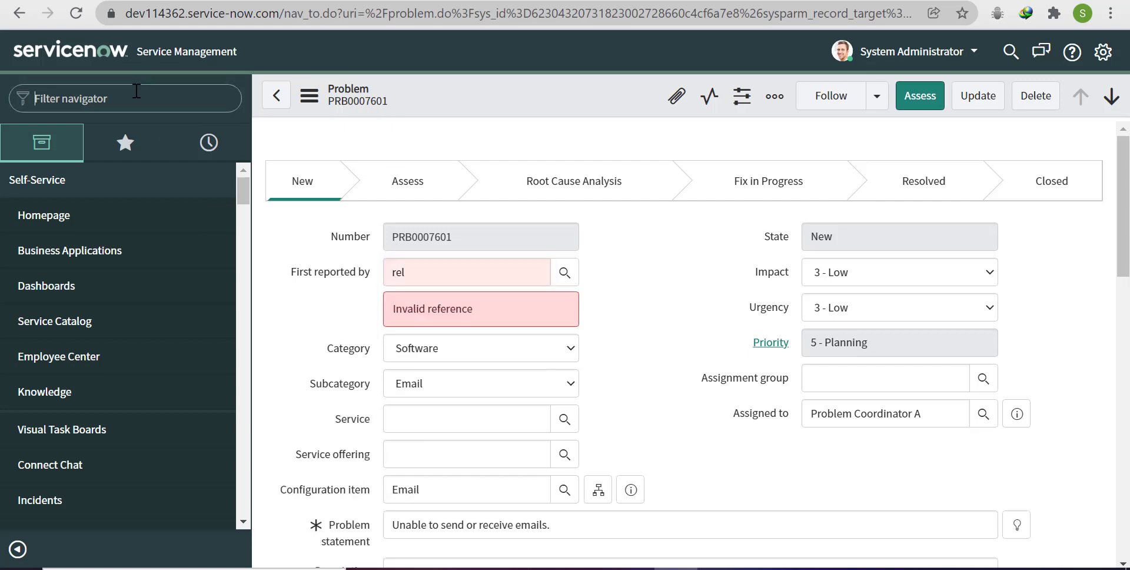
{"action": "type", "text": "re"}
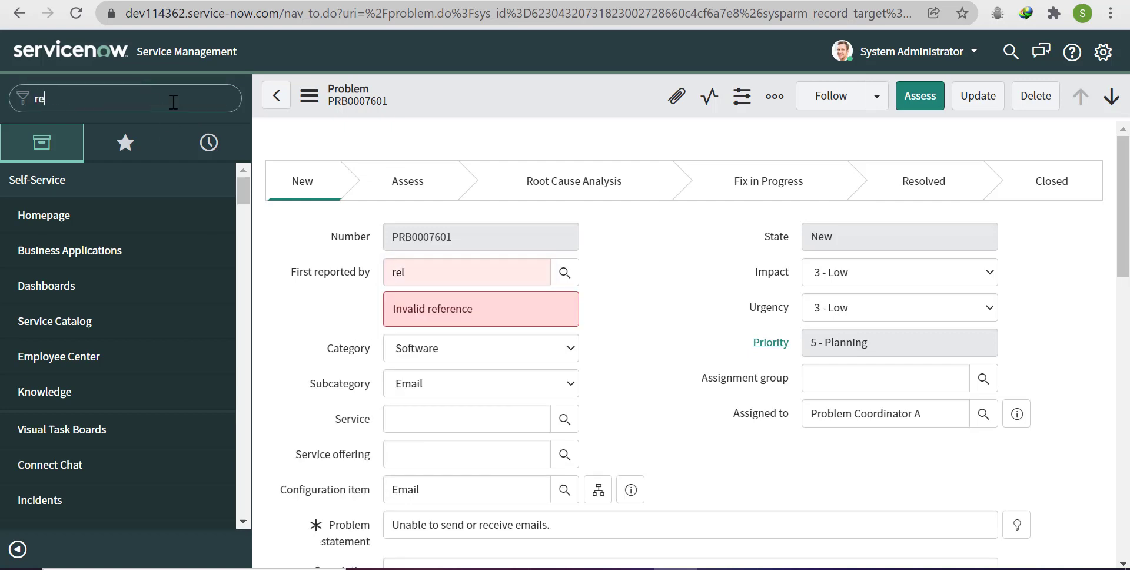
{"action": "type", "text": "lationship"}
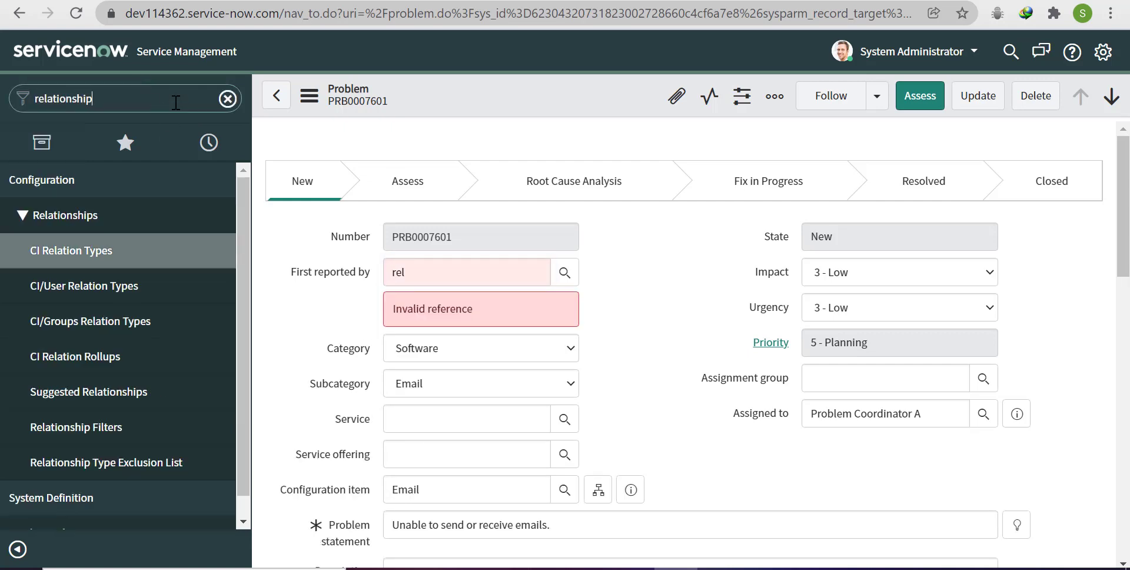
{"action": "type", "text": "s"}
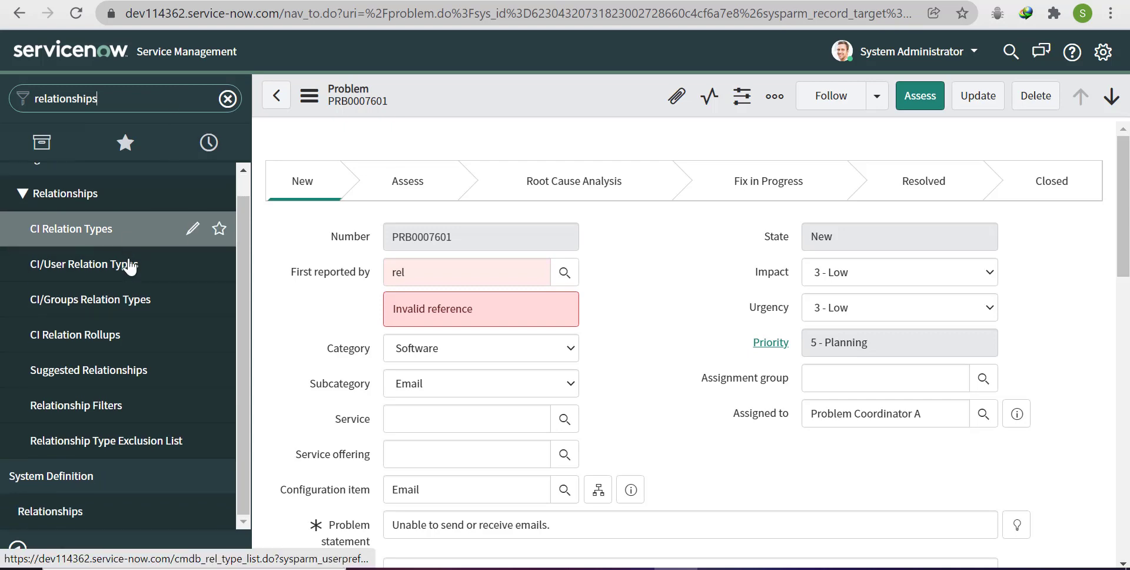
{"action": "mouse_move", "coordinate": [51, 510]}
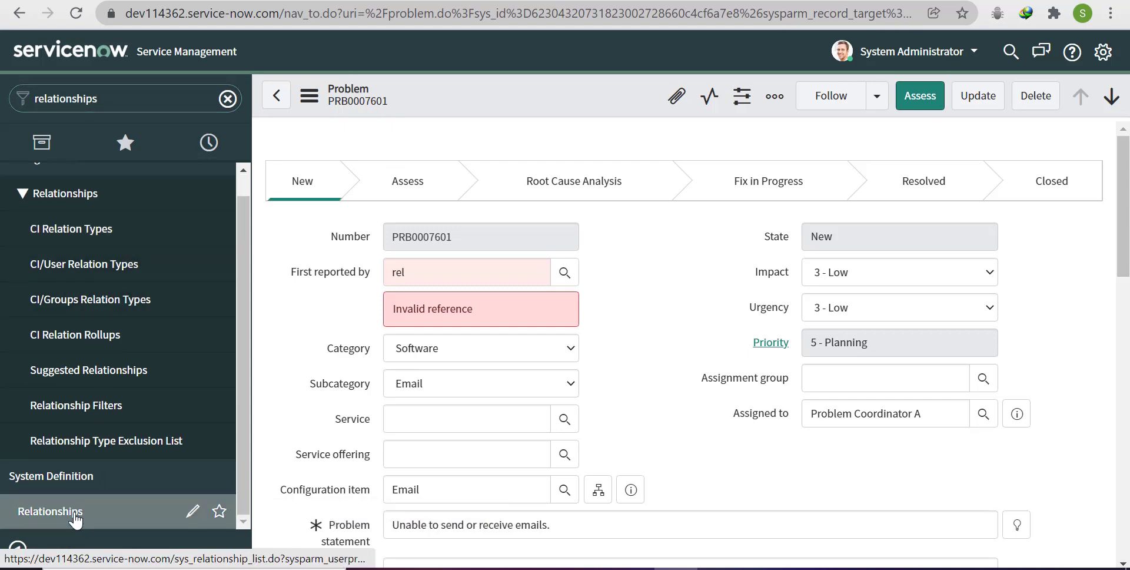
{"action": "left_click", "coordinate": [76, 513]}
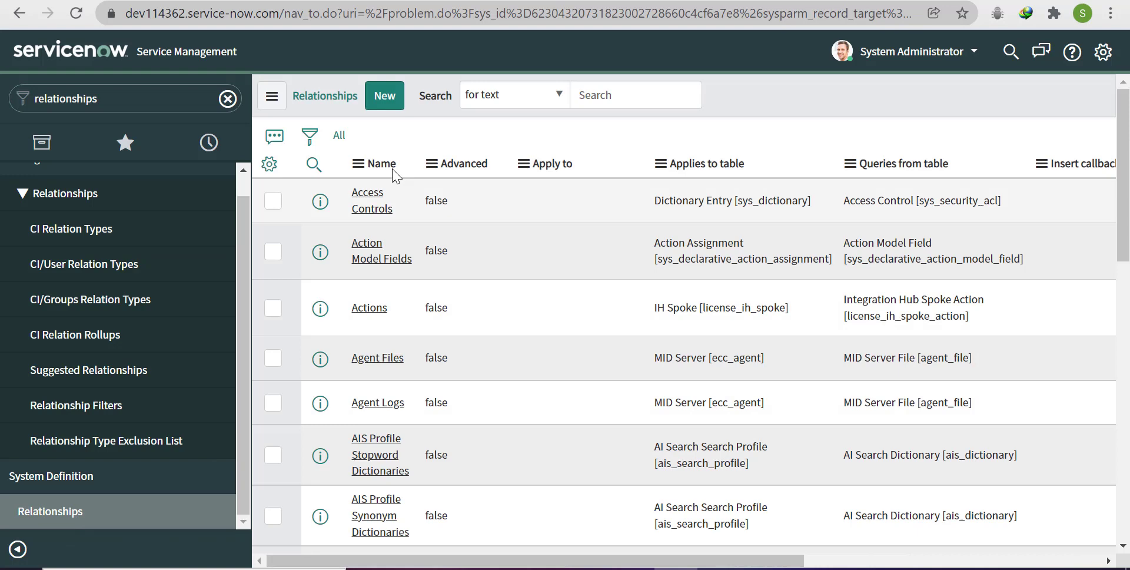
{"action": "left_click", "coordinate": [372, 103]}
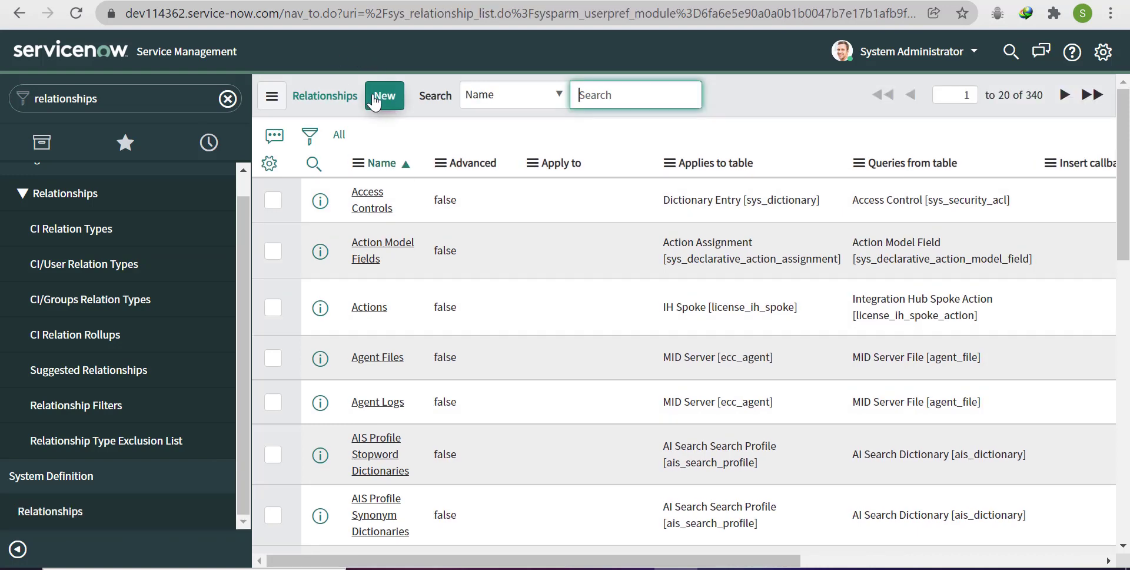
- Create a new relationship record and name it 'Critical Incidents'
{"action": "left_click", "coordinate": [373, 103]}
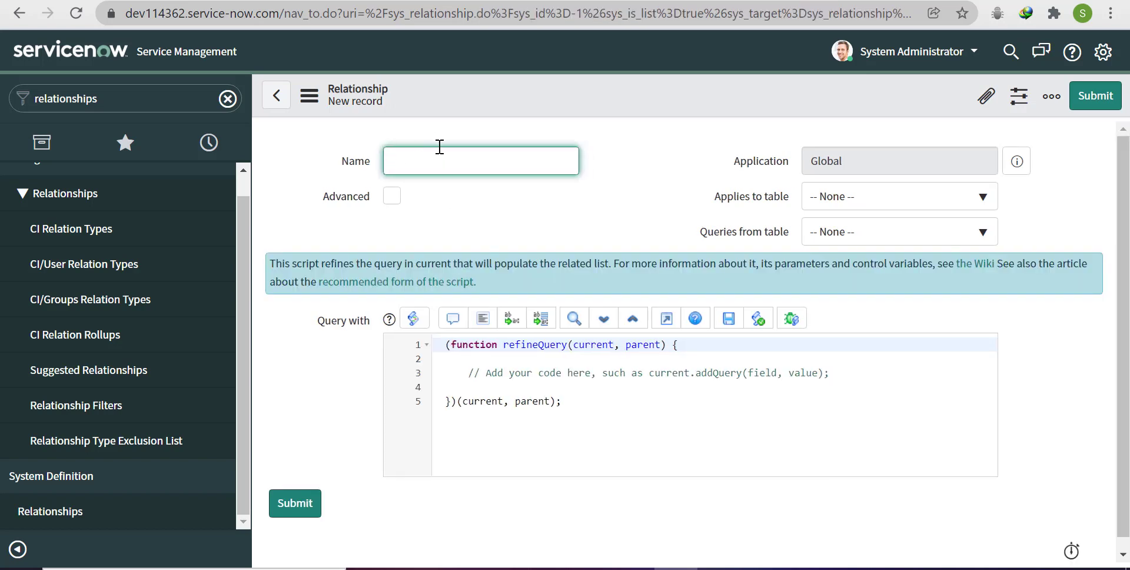
{"action": "type", "text": "Crictica"}
{"action": "key", "text": "BackSpace"}
{"action": "key", "text": "BackSpace"}
{"action": "key", "text": "BackSpace"}
{"action": "key", "text": "BackSpace"}
{"action": "type", "text": "tical"}
{"action": "type", "text": " Incidens"}
{"action": "key", "text": "BackSpace"}
{"action": "type", "text": "ts"}
{"action": "type", "text": "nts"}
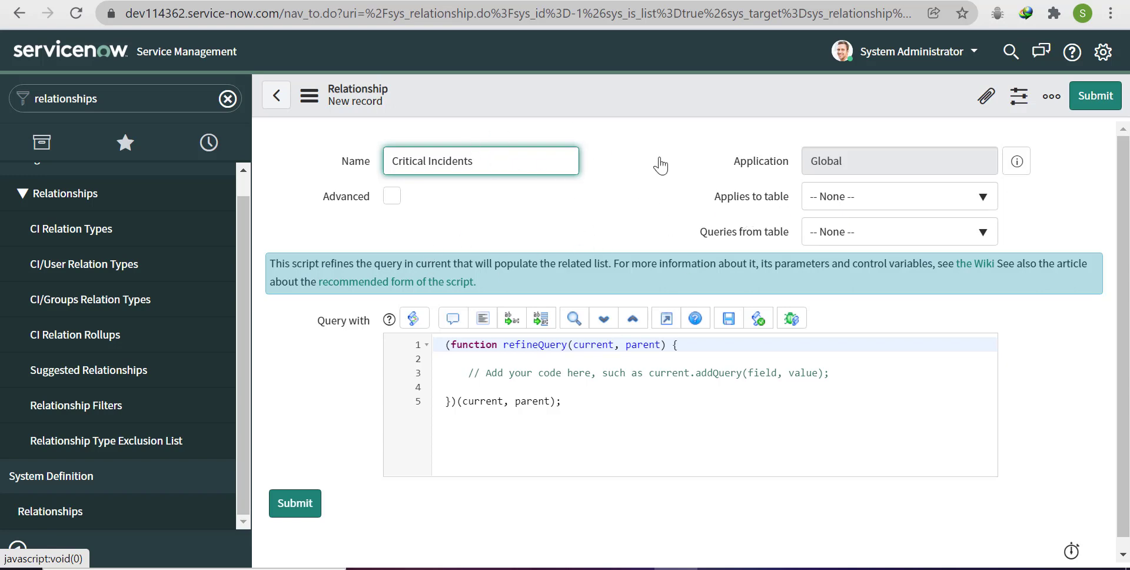
- Make the relationship apply to the Problem table, correcting the mistaken Backout Problem choice
{"action": "left_click", "coordinate": [892, 206]}
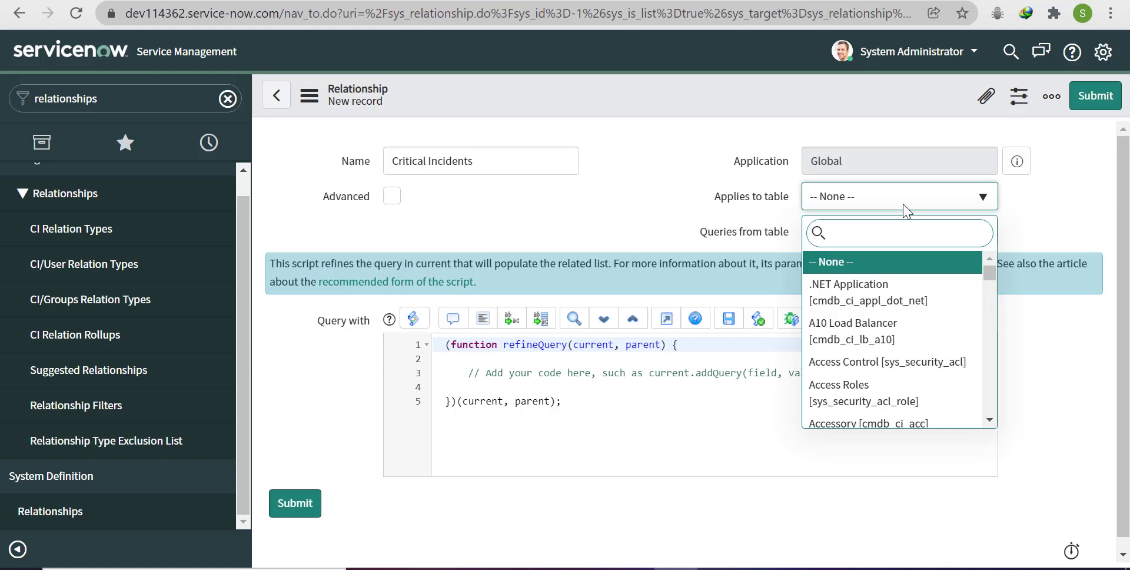
{"action": "type", "text": "problme"}
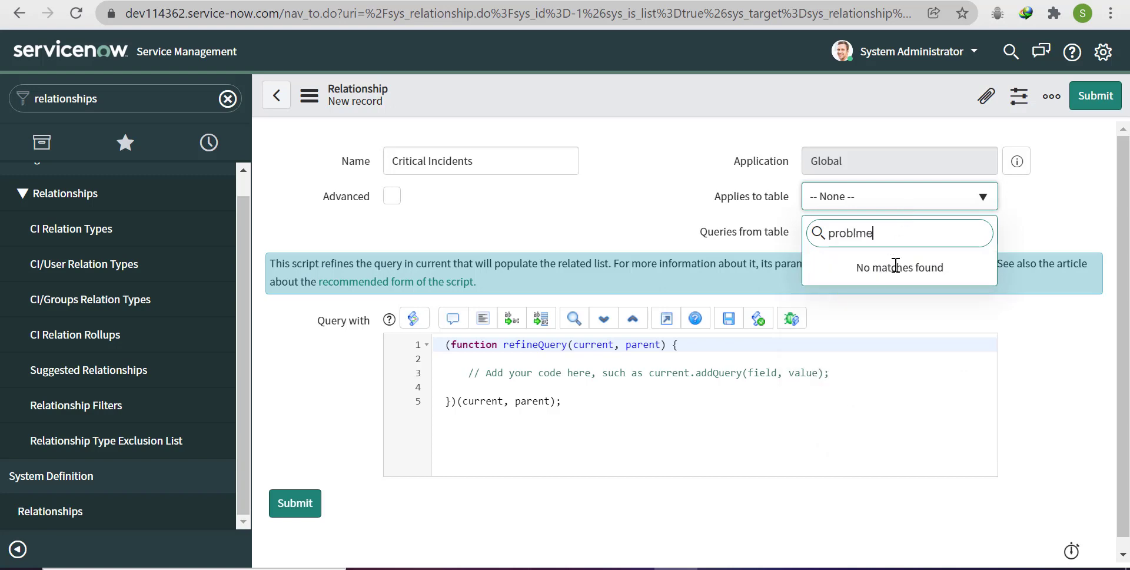
{"action": "key", "text": "BackSpace"}
{"action": "key", "text": "BackSpace"}
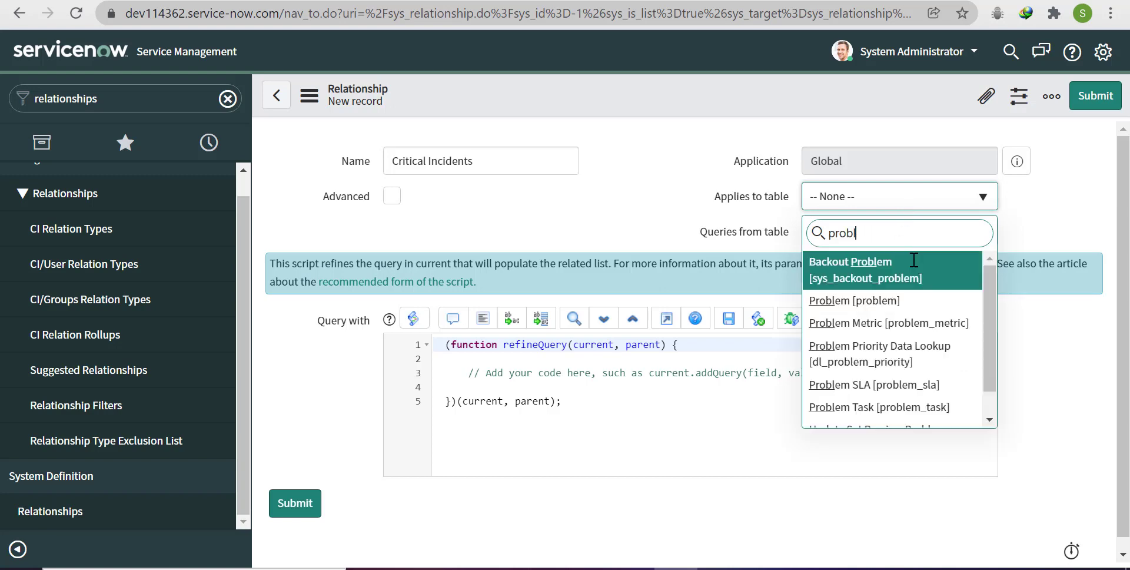
{"action": "left_click", "coordinate": [913, 266]}
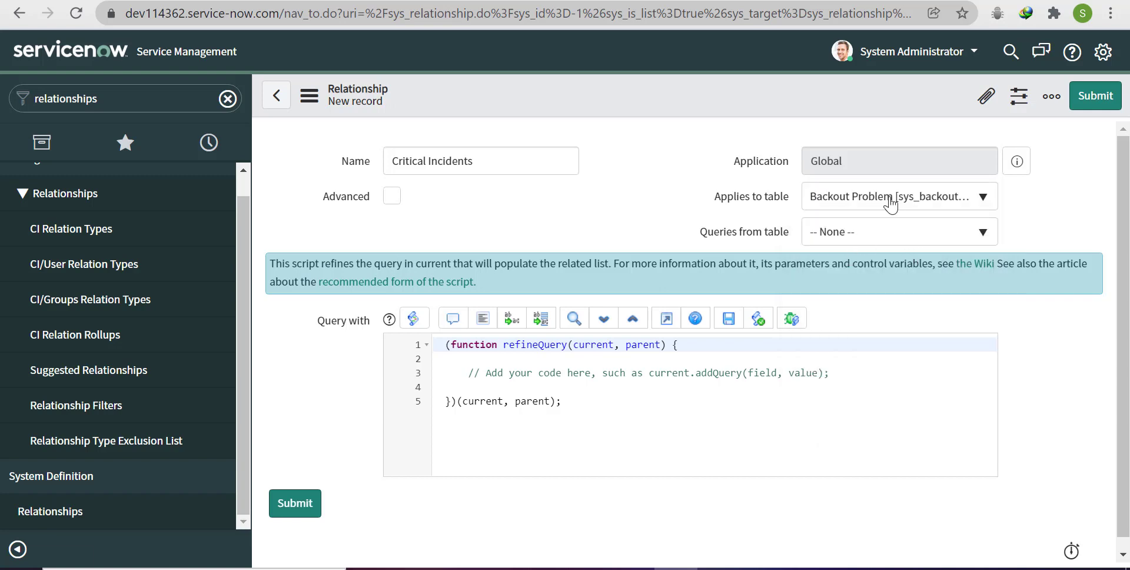
{"action": "key", "text": "Tab"}
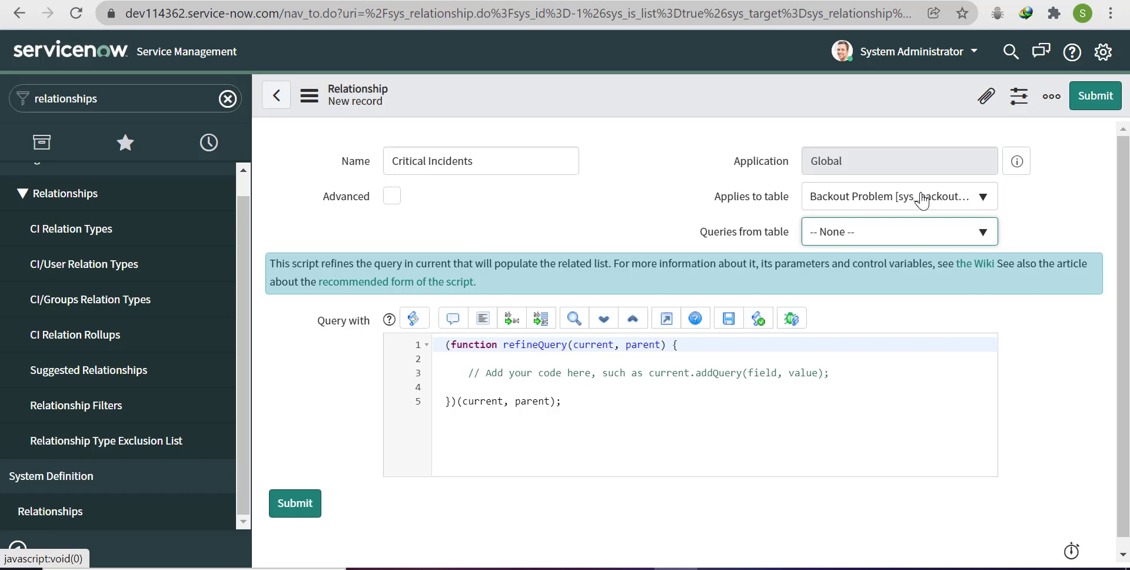
{"action": "left_click", "coordinate": [920, 194]}
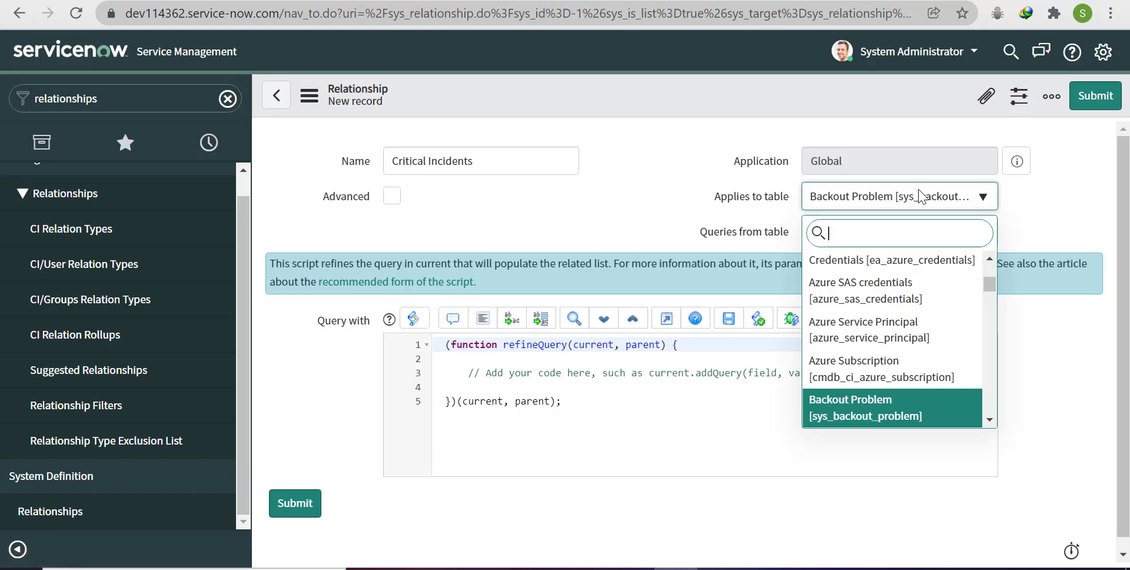
{"action": "type", "text": "problem"}
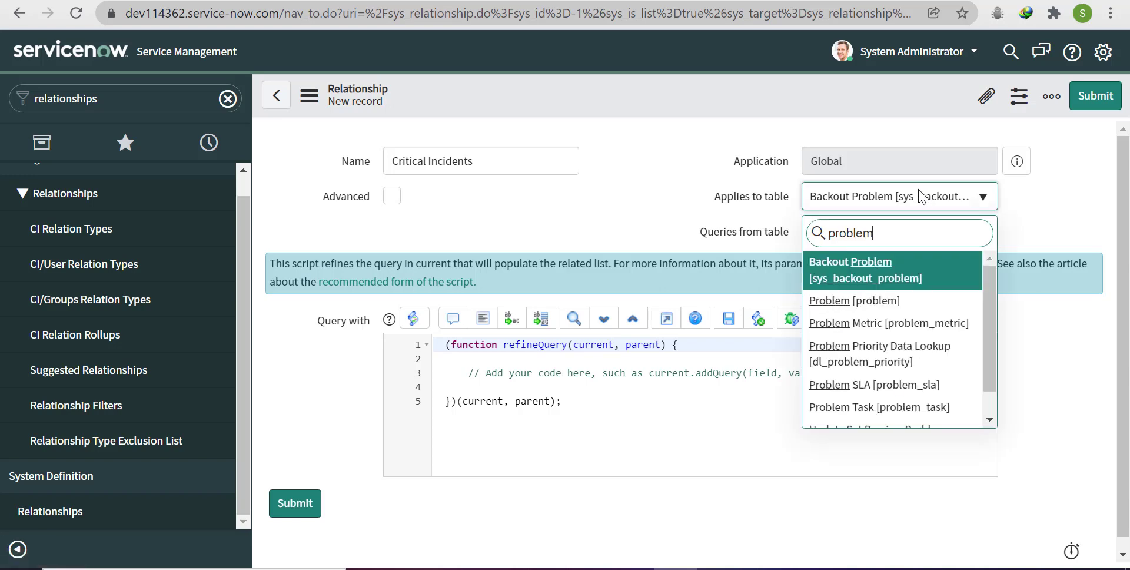
{"action": "left_click", "coordinate": [886, 300]}
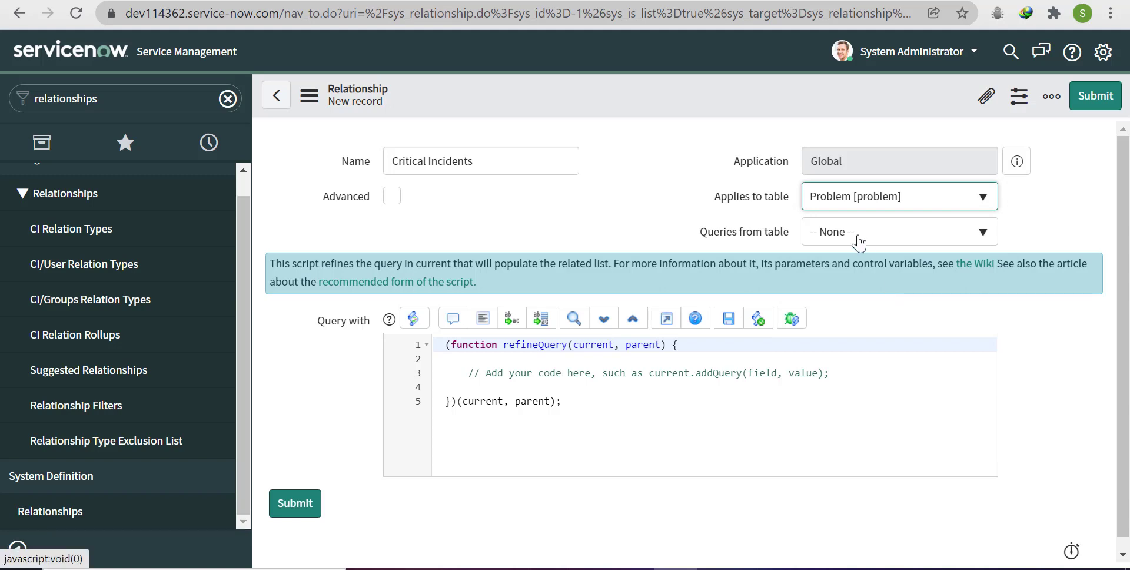
- Set the relationship's queries-from table to Incident [incident]
{"action": "left_click", "coordinate": [858, 242]}
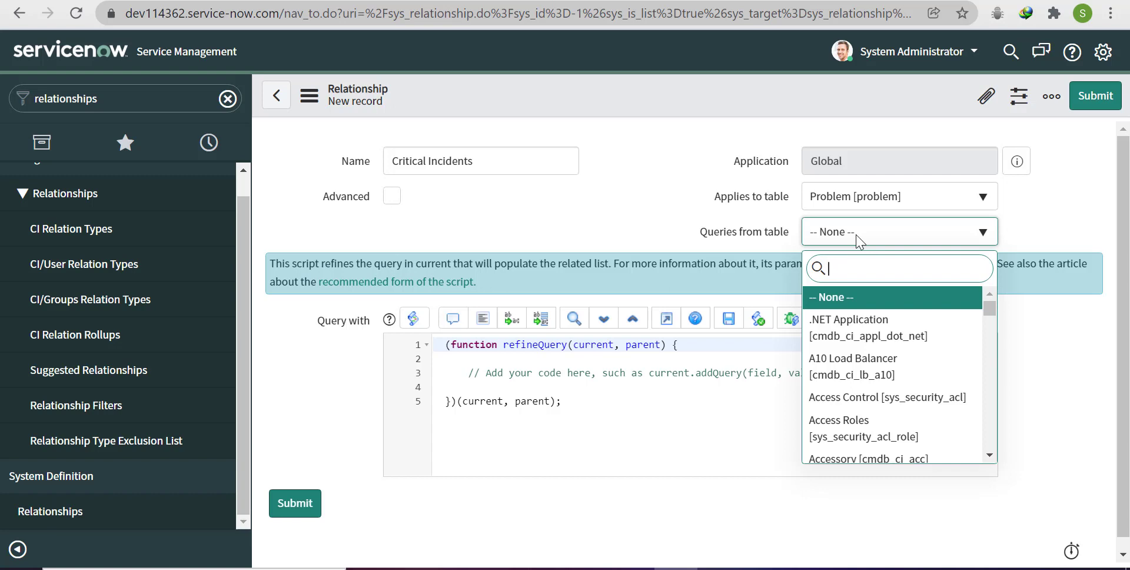
{"action": "type", "text": "incident"}
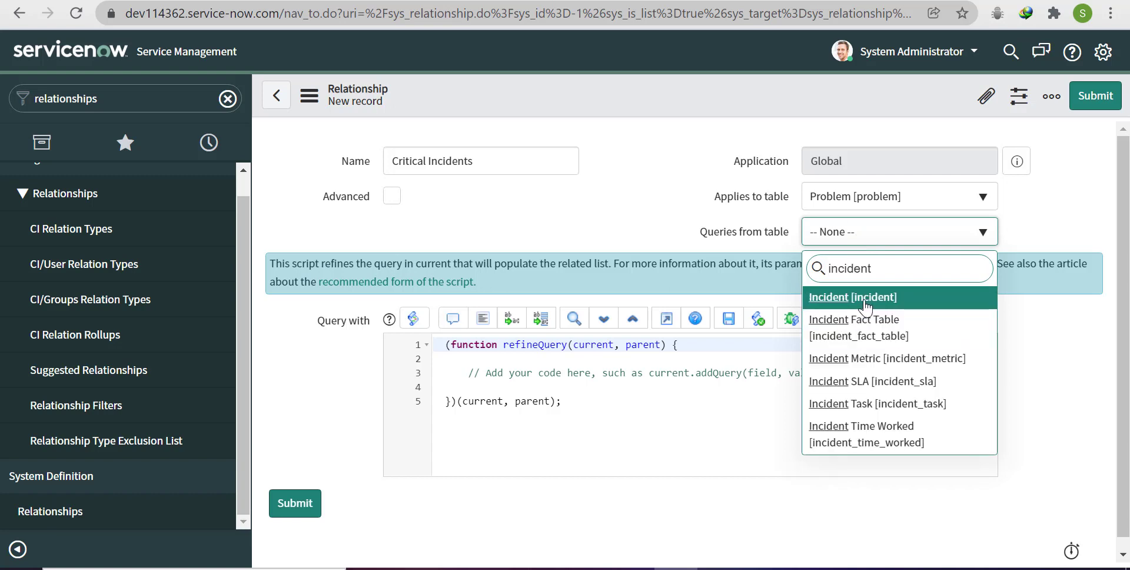
{"action": "left_click", "coordinate": [860, 297]}
{"action": "left_click", "coordinate": [841, 372]}
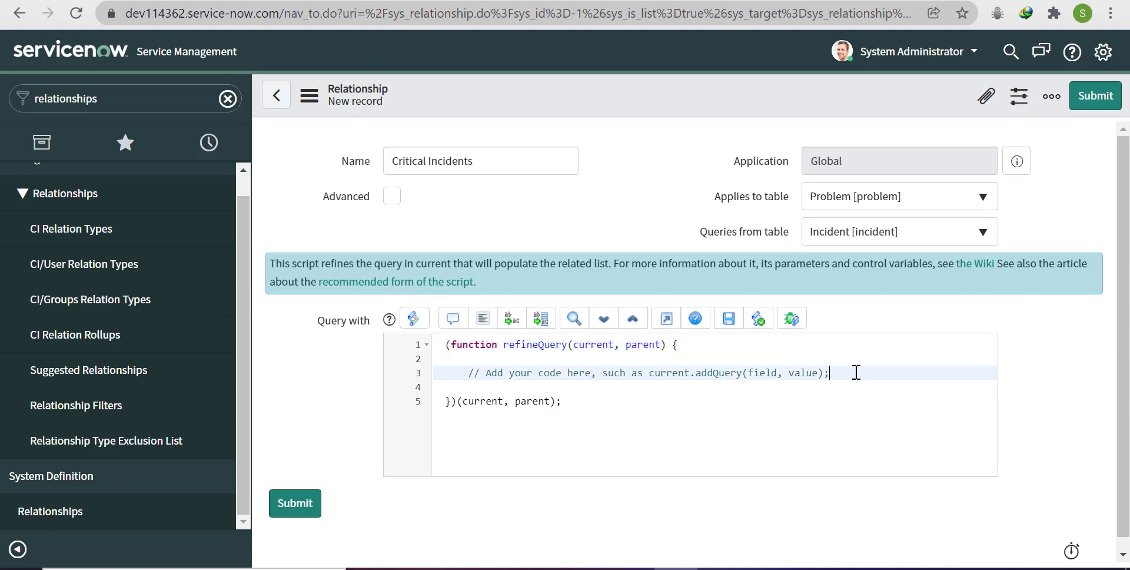
- Add current.addQuery('priority','1'); as a new line in the Query with script
{"action": "key", "text": "Return"}
{"action": "type", "text": "current."}
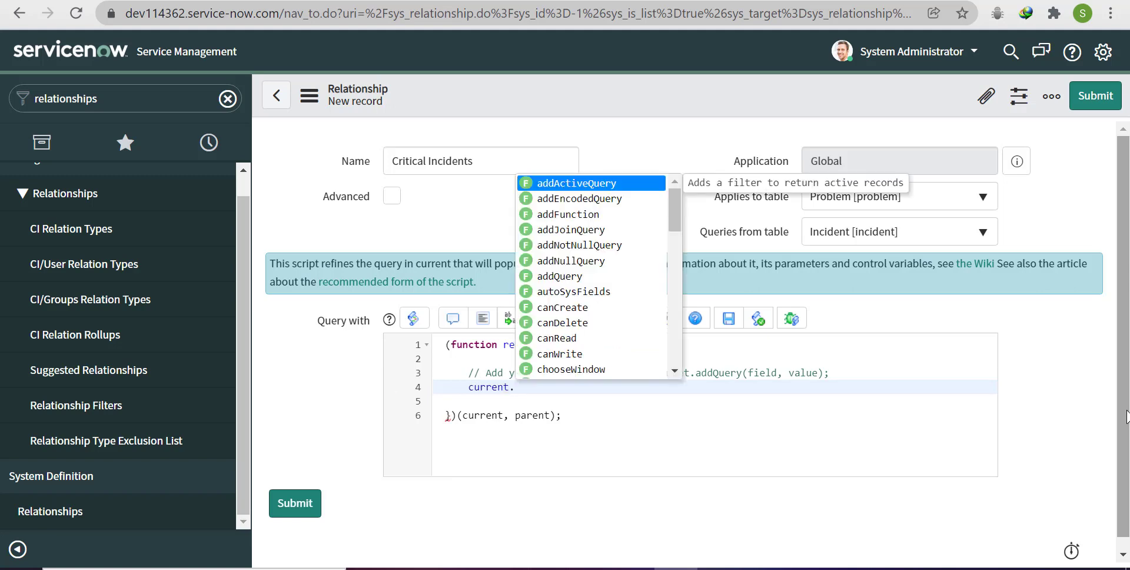
{"action": "type", "text": "add"}
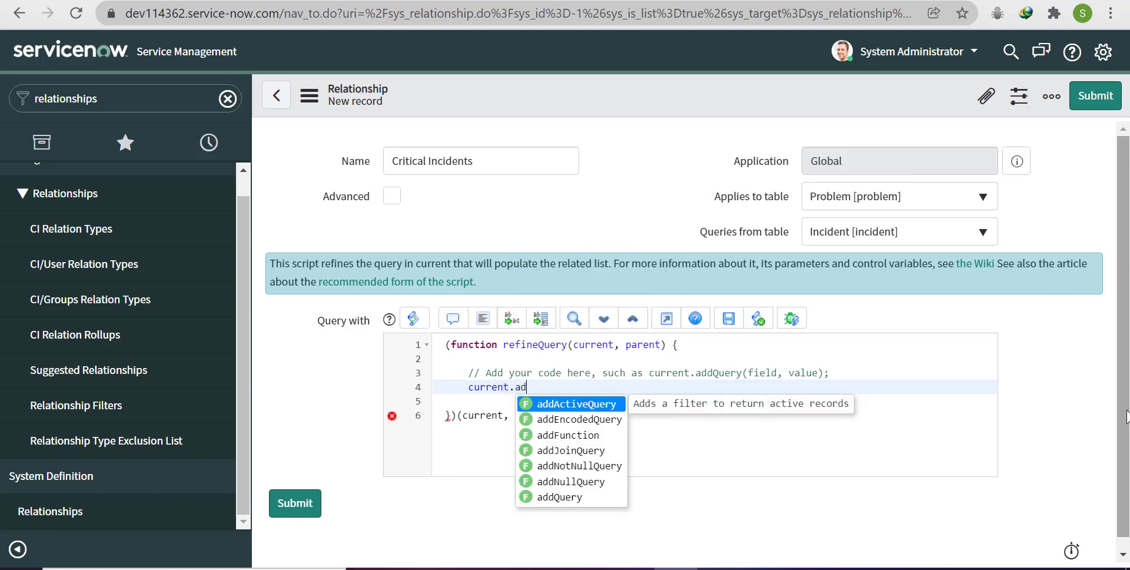
{"action": "type", "text": "q"}
{"action": "key", "text": "Return"}
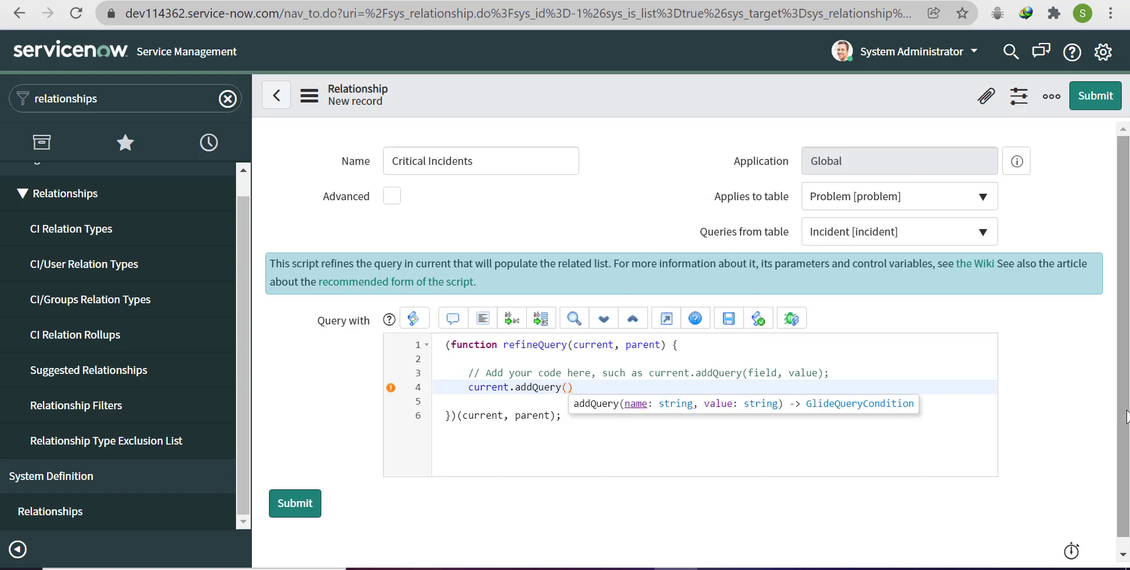
{"action": "key", "text": "Right"}
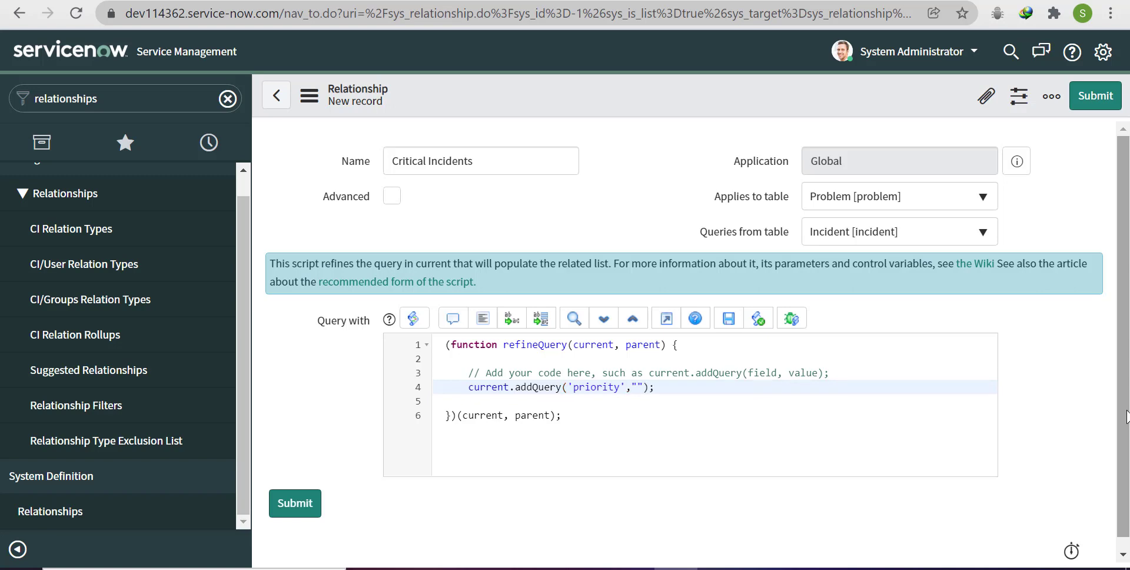
{"action": "type", "text": "'1"}
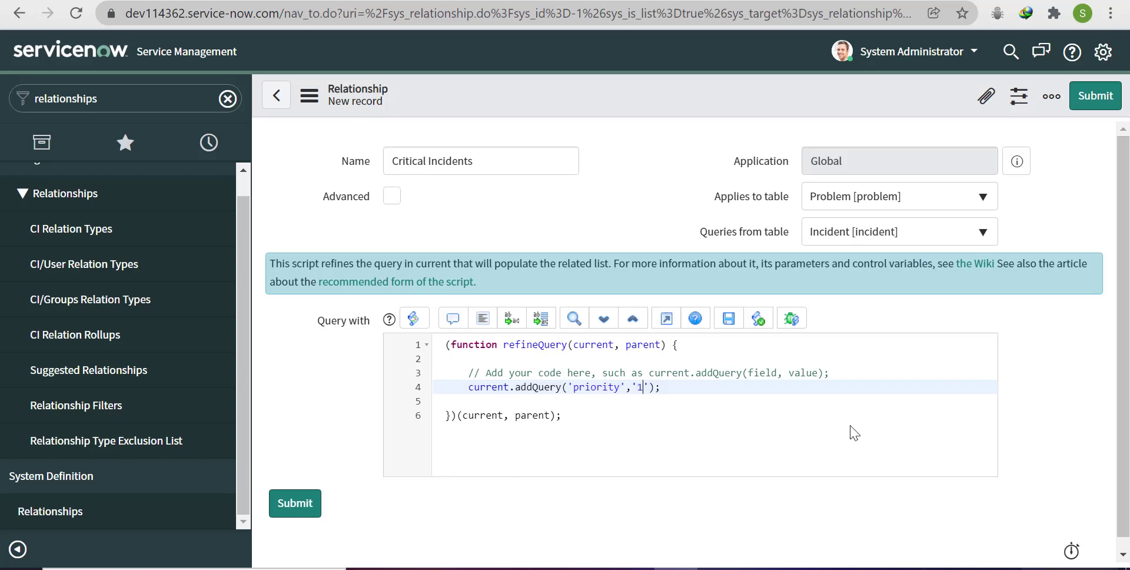
- Save the Critical Incidents relationship and reload problem PRB0007601
{"action": "right_click", "coordinate": [588, 96]}
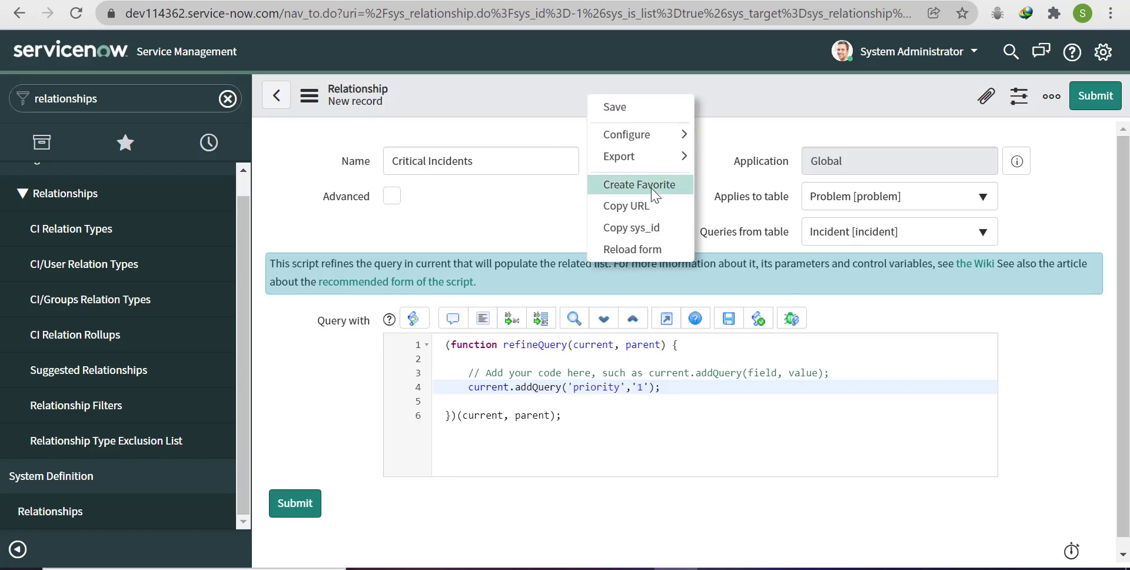
{"action": "left_click", "coordinate": [636, 109]}
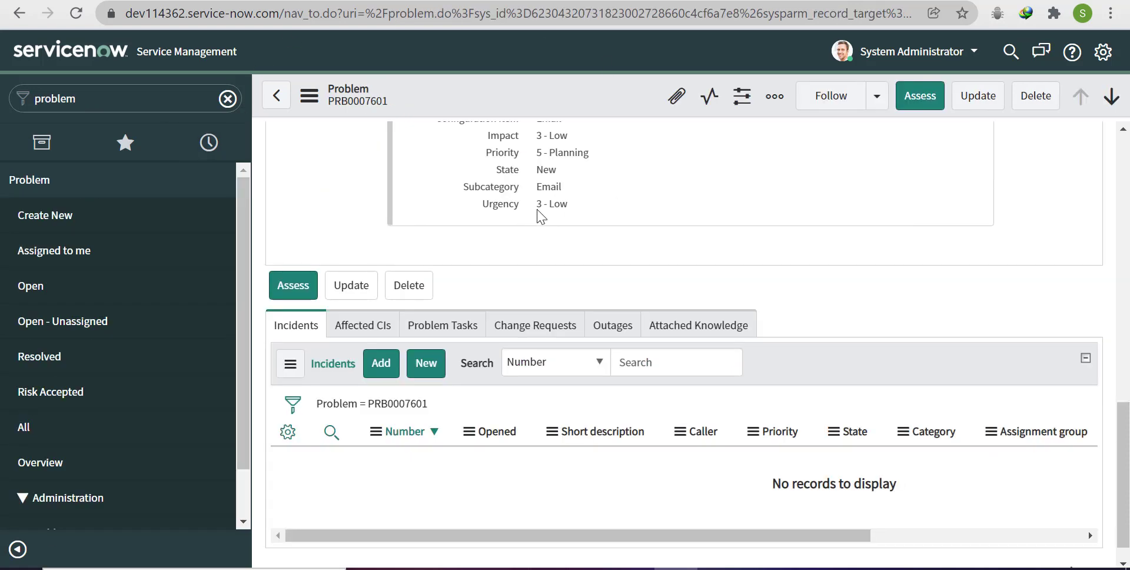
{"action": "scroll", "coordinate": [539, 213], "scroll_direction": "up", "scroll_amount": 3}
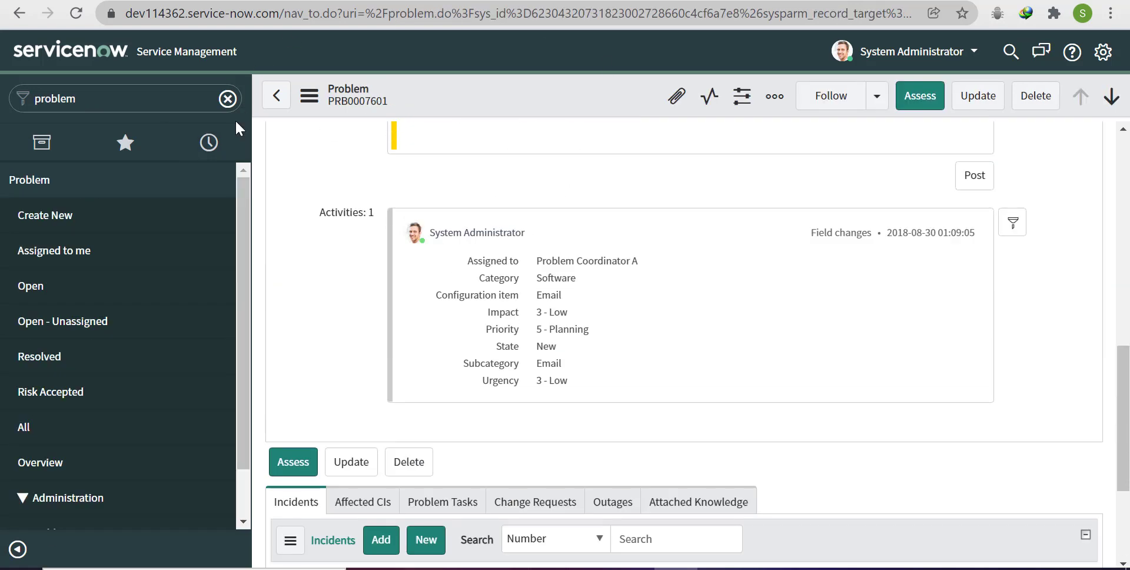
{"action": "left_click", "coordinate": [78, 14]}
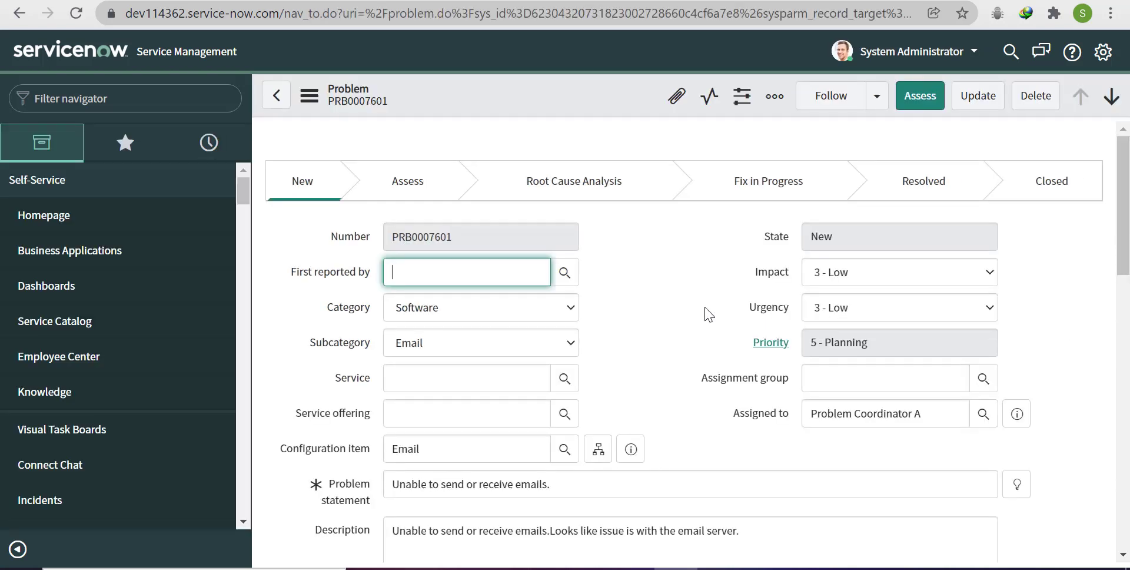
- Scroll PRB0007601 to its related lists and bring up the form header's context menu
{"action": "scroll", "coordinate": [708, 314], "scroll_direction": "down", "scroll_amount": 5}
{"action": "scroll", "coordinate": [708, 314], "scroll_direction": "down", "scroll_amount": 4}
{"action": "scroll", "coordinate": [709, 314], "scroll_direction": "down", "scroll_amount": 4}
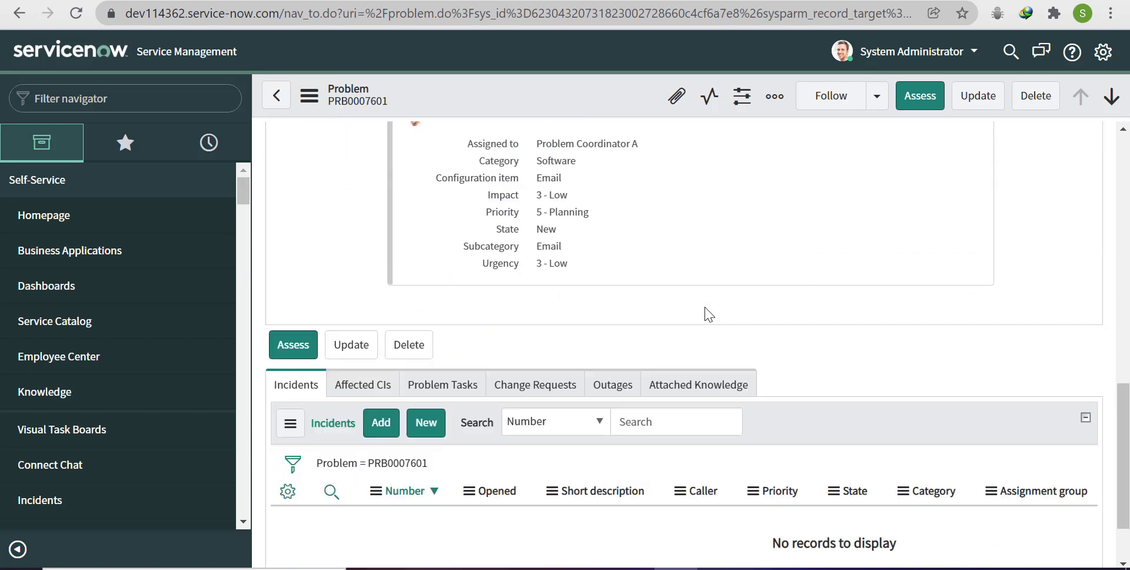
{"action": "scroll", "coordinate": [709, 314], "scroll_direction": "down", "scroll_amount": 2}
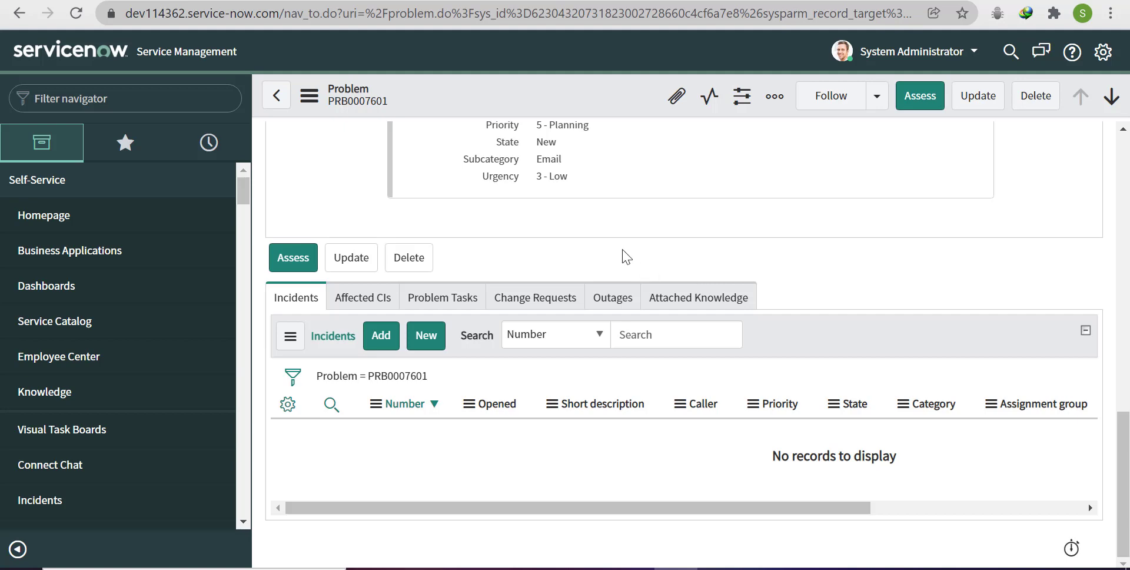
{"action": "right_click", "coordinate": [533, 91]}
{"action": "mouse_move", "coordinate": [609, 306]}
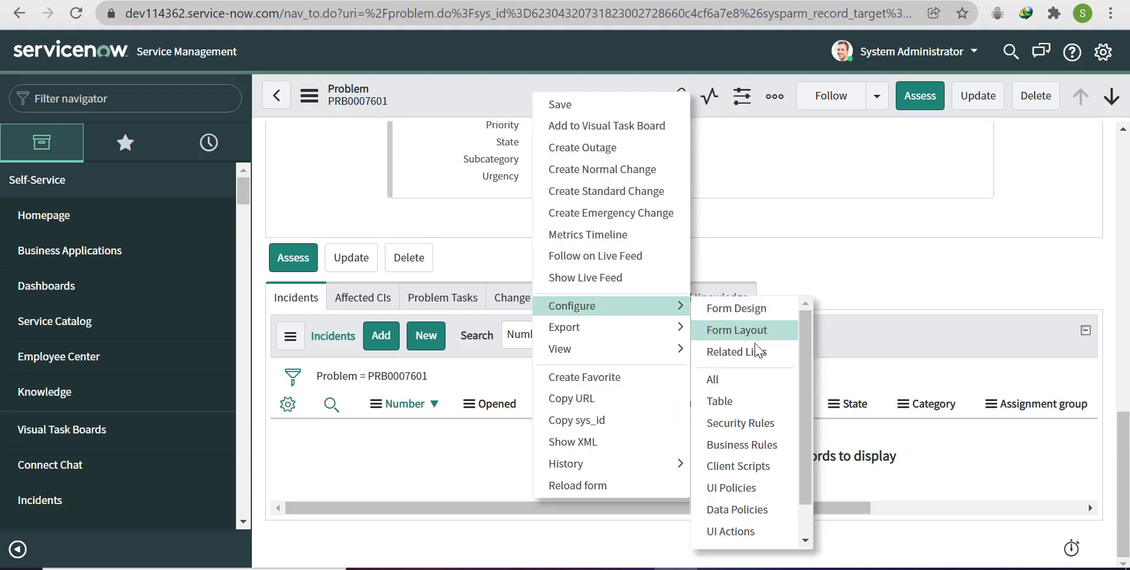
- Open Configure > Related Lists and browse the Available lists to Critical Incidents
{"action": "left_click", "coordinate": [755, 360]}
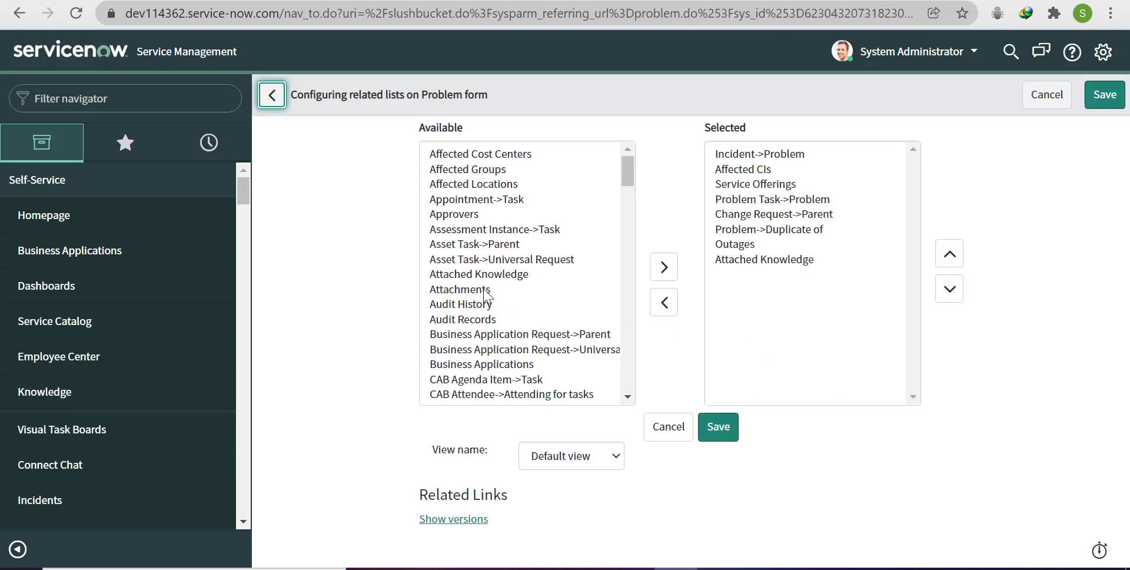
{"action": "left_click", "coordinate": [485, 290]}
{"action": "key", "text": "Down"}
{"action": "key", "text": "Down"}
{"action": "key", "text": "Down"}
{"action": "key", "text": "Down"}
{"action": "key", "text": "Down"}
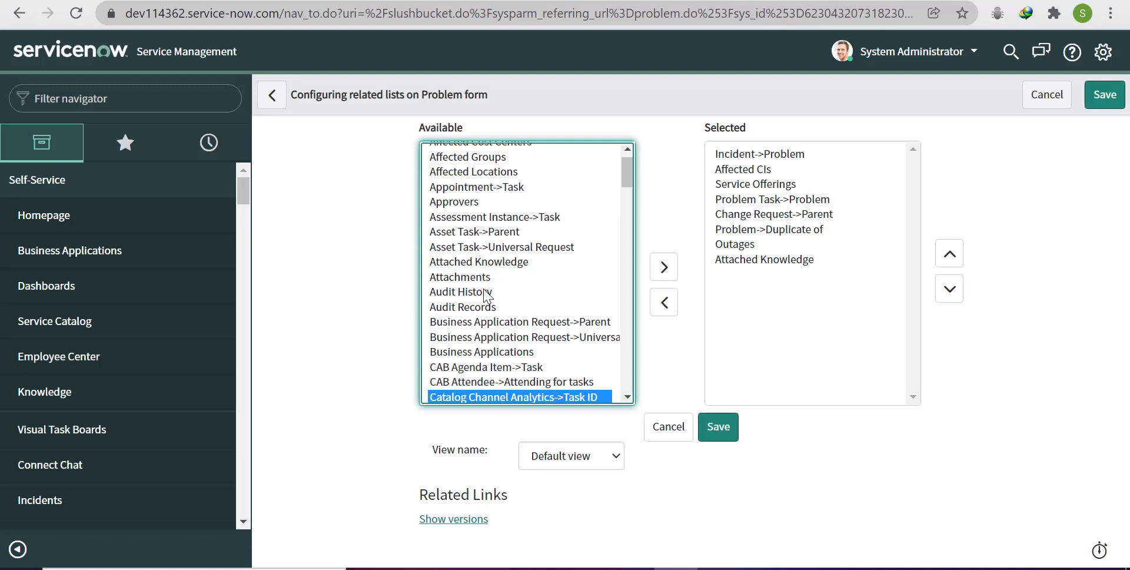
{"action": "key", "text": "Down"}
{"action": "key", "text": "Down"}
{"action": "key", "text": "Down"}
{"action": "key", "text": "Down"}
{"action": "key", "text": "Down"}
{"action": "key", "text": "Down"}
{"action": "key", "text": "Down"}
{"action": "key", "text": "Down"}
{"action": "key", "text": "Down"}
{"action": "key", "text": "Down"}
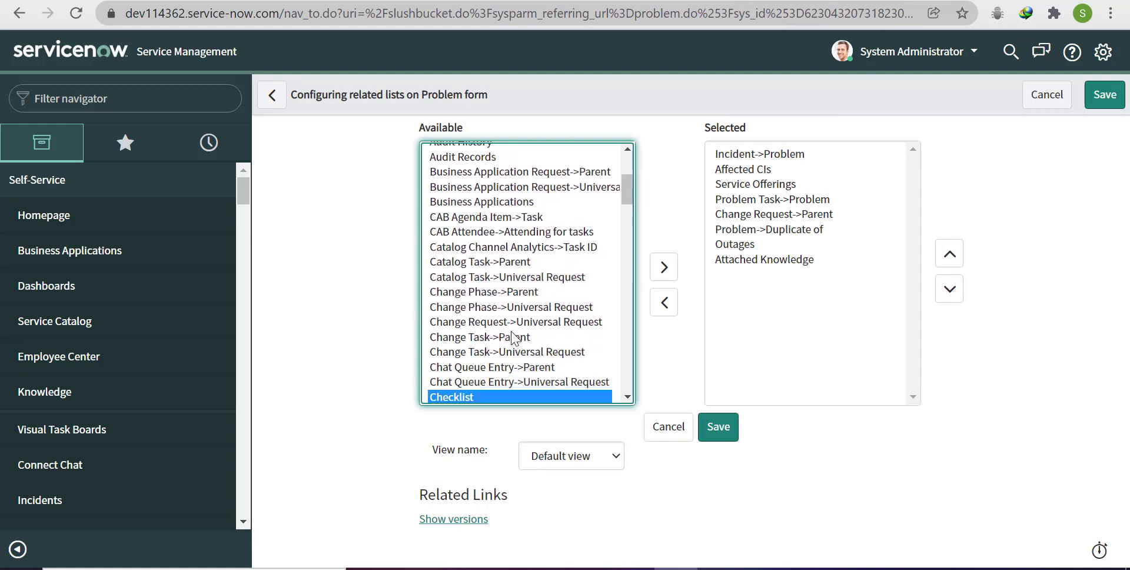
{"action": "key", "text": "Down"}
{"action": "key", "text": "Down"}
{"action": "key", "text": "Down"}
{"action": "key", "text": "Down"}
{"action": "key", "text": "Down"}
{"action": "key", "text": "Down"}
{"action": "key", "text": "Down"}
{"action": "key", "text": "Up"}
{"action": "key", "text": "Up"}
{"action": "key", "text": "Up"}
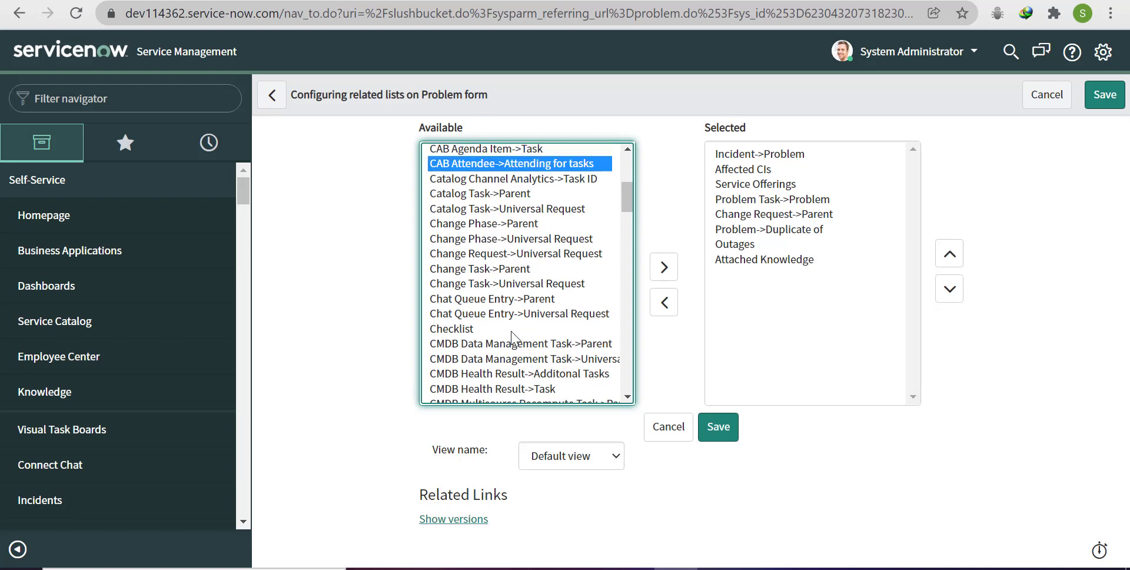
{"action": "key", "text": "Down"}
{"action": "key", "text": "Down"}
{"action": "key", "text": "Down"}
{"action": "key", "text": "Down"}
{"action": "key", "text": "Down"}
{"action": "key", "text": "Down"}
{"action": "key", "text": "Down"}
{"action": "key", "text": "Down"}
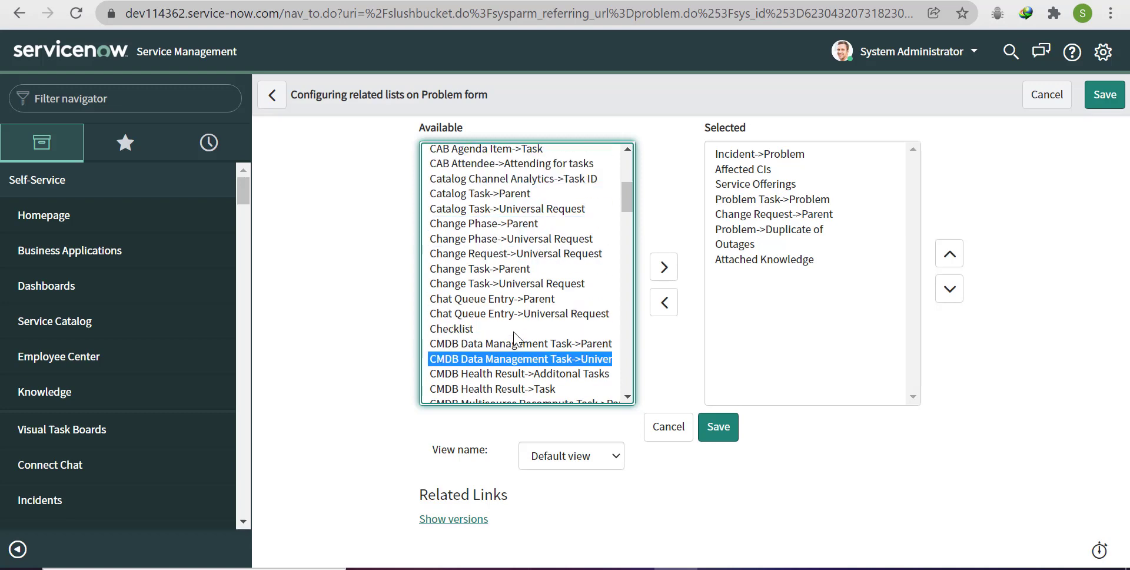
{"action": "key", "text": "Down"}
{"action": "key", "text": "Down"}
{"action": "key", "text": "Down"}
{"action": "key", "text": "Down"}
{"action": "key", "text": "Up"}
{"action": "key", "text": "Up"}
{"action": "key", "text": "Up"}
{"action": "key", "text": "Down"}
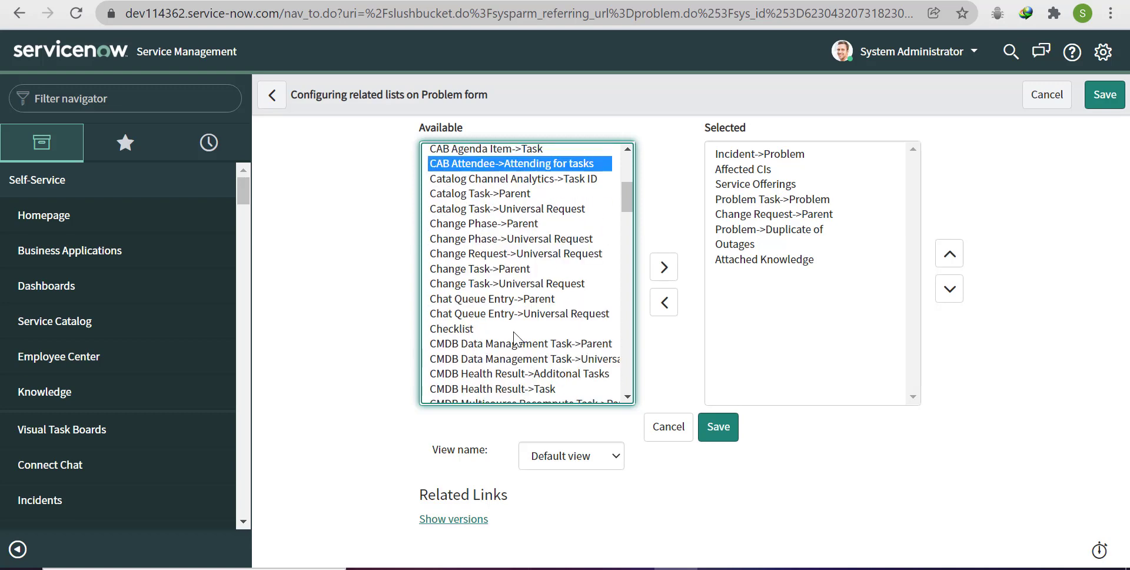
{"action": "left_click_drag", "start_coordinate": [626, 195], "coordinate": [623, 211]}
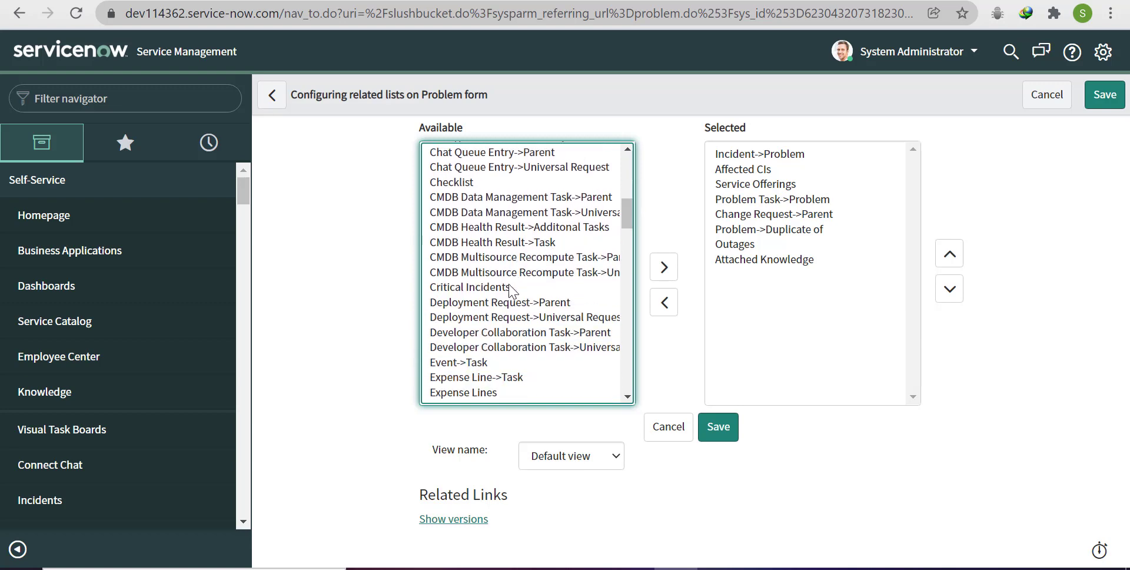
- Move Critical Incidents into the Selected related lists and save
{"action": "left_click", "coordinate": [510, 287]}
{"action": "left_click", "coordinate": [663, 267]}
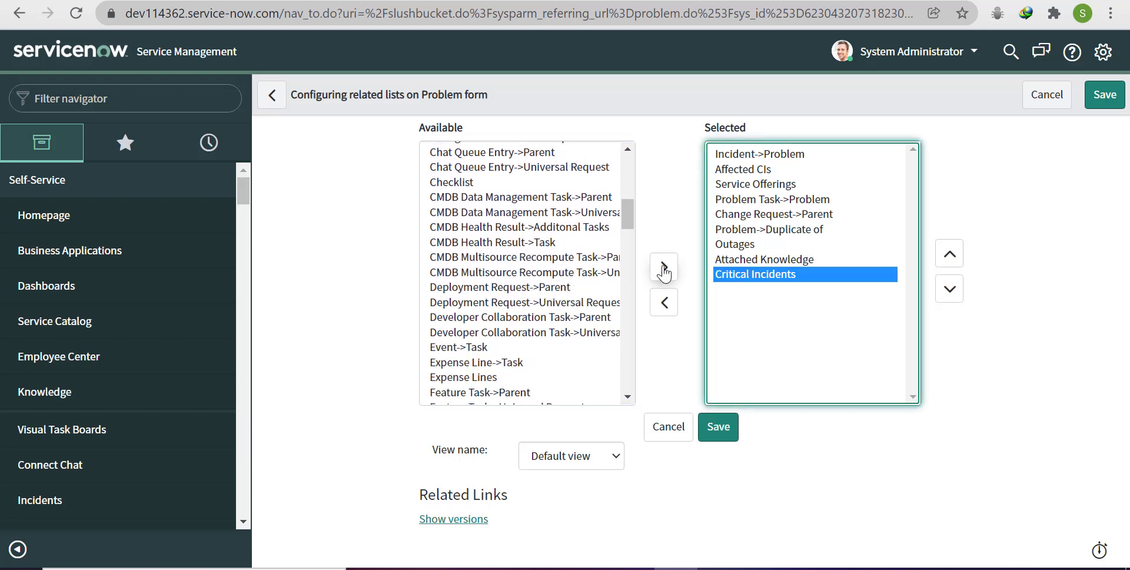
{"action": "left_click", "coordinate": [719, 439]}
{"action": "left_click", "coordinate": [725, 437]}
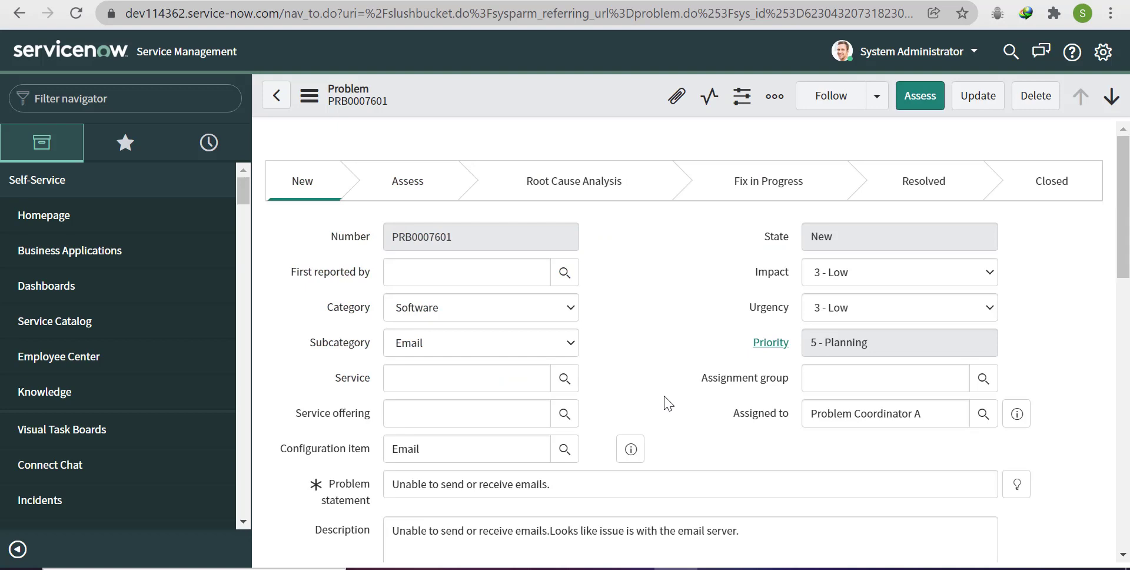
- Show the Critical Incidents (27) related list and scroll through its priority 1 incidents
{"action": "scroll", "coordinate": [668, 403], "scroll_direction": "down", "scroll_amount": 4}
{"action": "scroll", "coordinate": [668, 403], "scroll_direction": "down", "scroll_amount": 6}
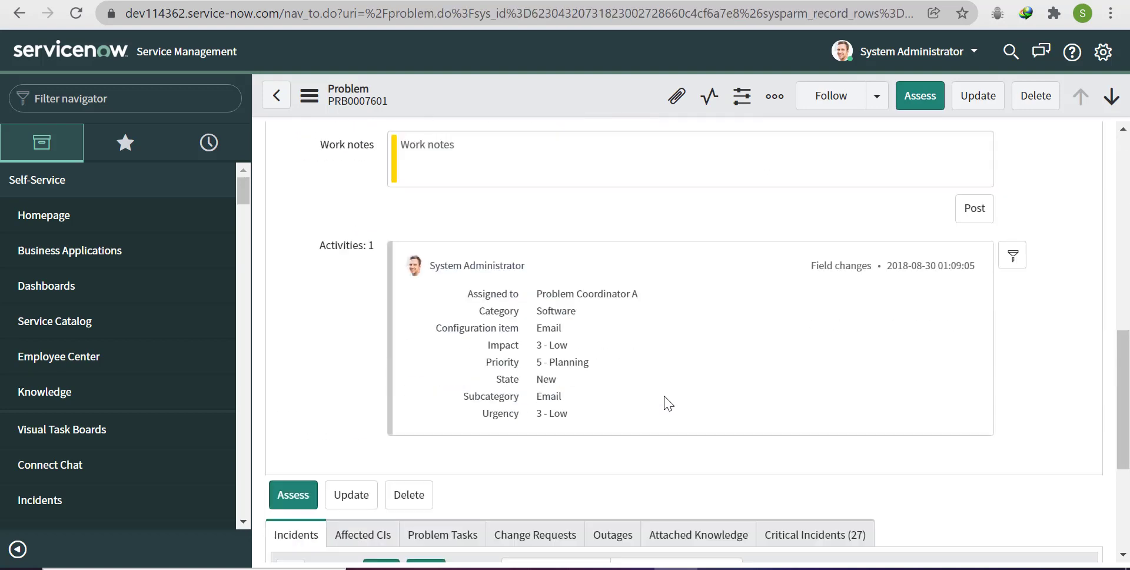
{"action": "scroll", "coordinate": [668, 403], "scroll_direction": "down", "scroll_amount": 3}
{"action": "scroll", "coordinate": [664, 396], "scroll_direction": "down", "scroll_amount": 1}
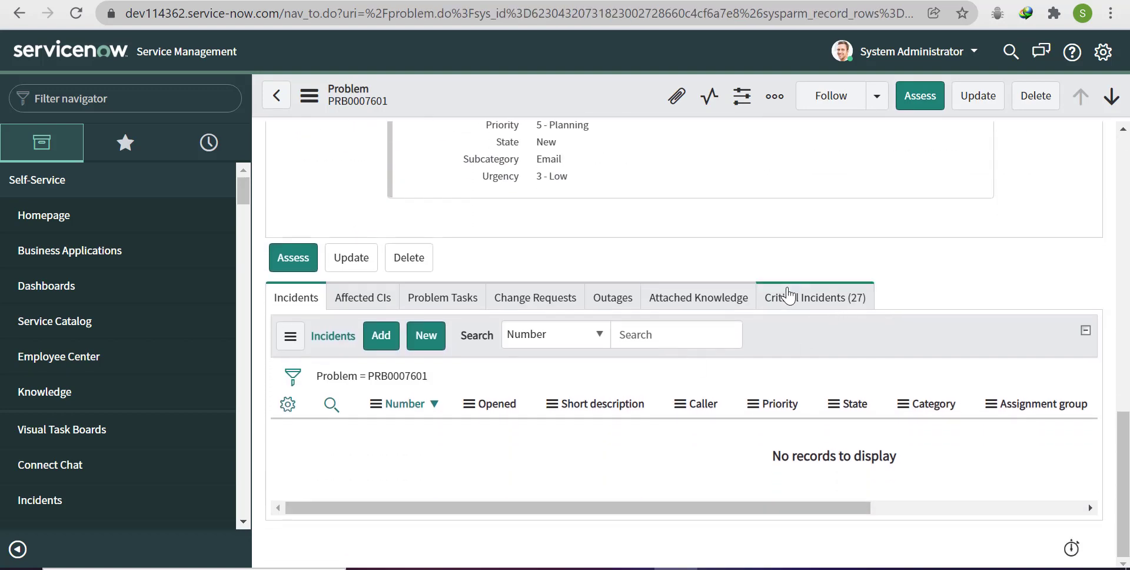
{"action": "left_click", "coordinate": [801, 303]}
{"action": "scroll", "coordinate": [778, 391], "scroll_direction": "down", "scroll_amount": 3}
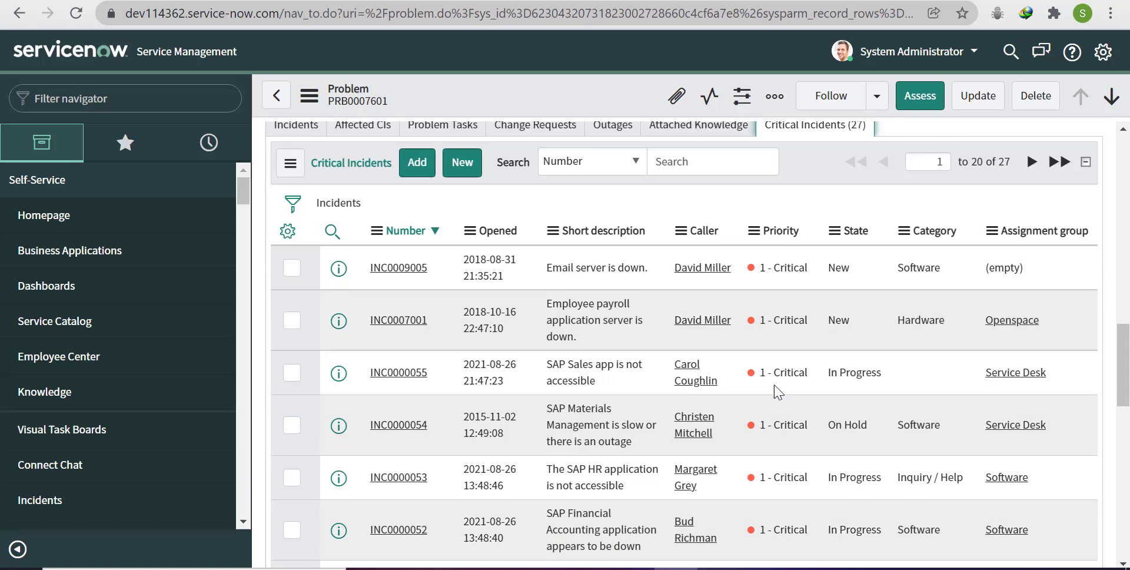
{"action": "scroll", "coordinate": [781, 303], "scroll_direction": "down", "scroll_amount": 2}
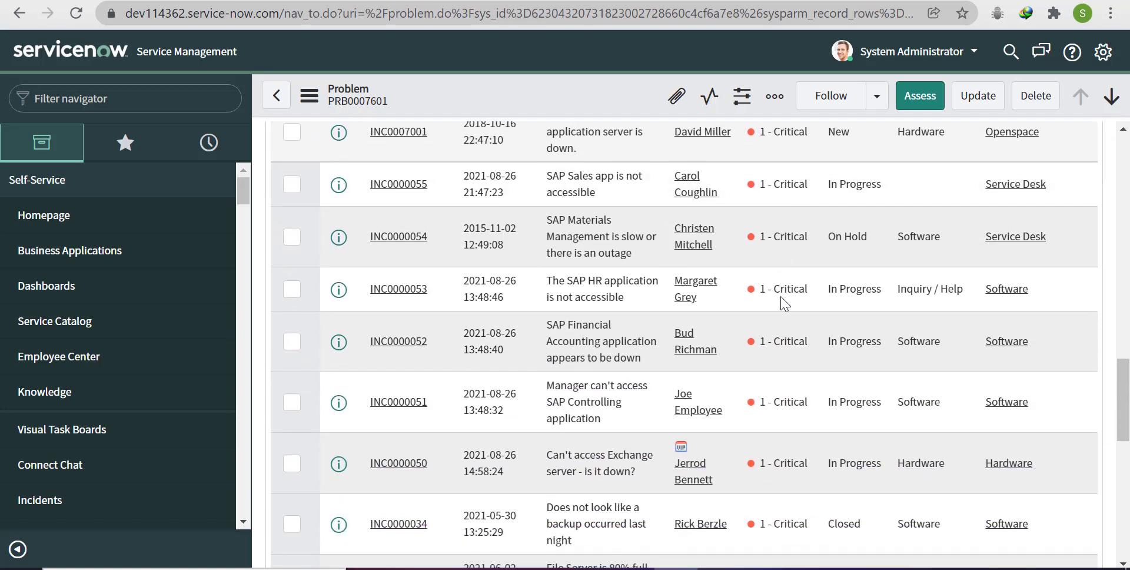
{"action": "scroll", "coordinate": [780, 300], "scroll_direction": "down", "scroll_amount": 3}
{"action": "scroll", "coordinate": [782, 306], "scroll_direction": "down", "scroll_amount": 5}
{"action": "scroll", "coordinate": [788, 375], "scroll_direction": "down", "scroll_amount": 3}
{"action": "scroll", "coordinate": [788, 380], "scroll_direction": "up", "scroll_amount": 1}
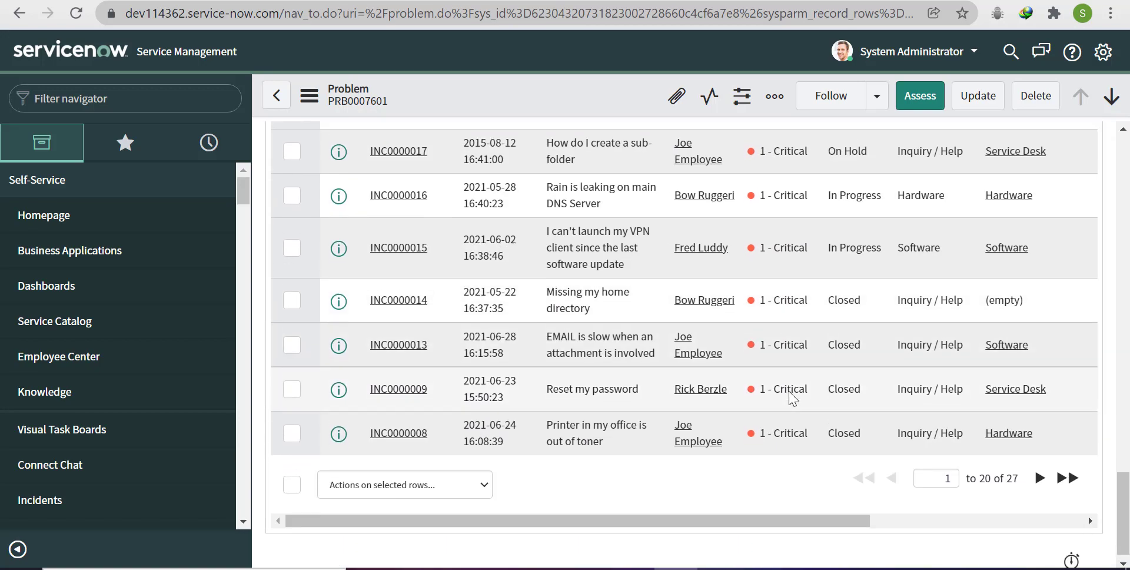
{"action": "scroll", "coordinate": [789, 389], "scroll_direction": "up", "scroll_amount": 3}
{"action": "scroll", "coordinate": [789, 396], "scroll_direction": "down", "scroll_amount": 4}
{"action": "scroll", "coordinate": [876, 347], "scroll_direction": "up", "scroll_amount": 6}
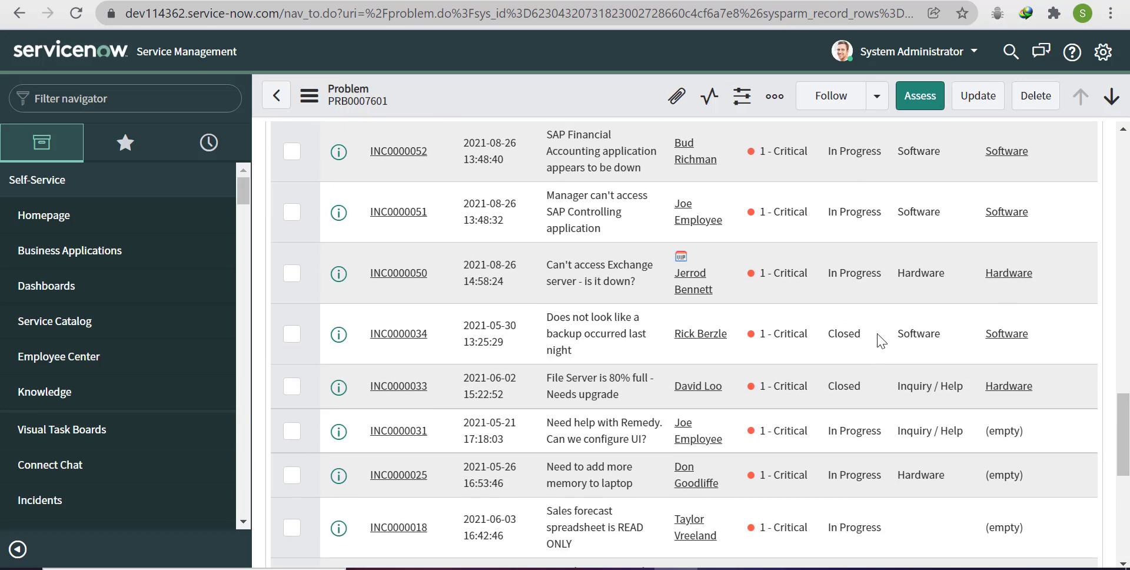
{"action": "scroll", "coordinate": [877, 336], "scroll_direction": "up", "scroll_amount": 4}
{"action": "scroll", "coordinate": [877, 336], "scroll_direction": "up", "scroll_amount": 4}
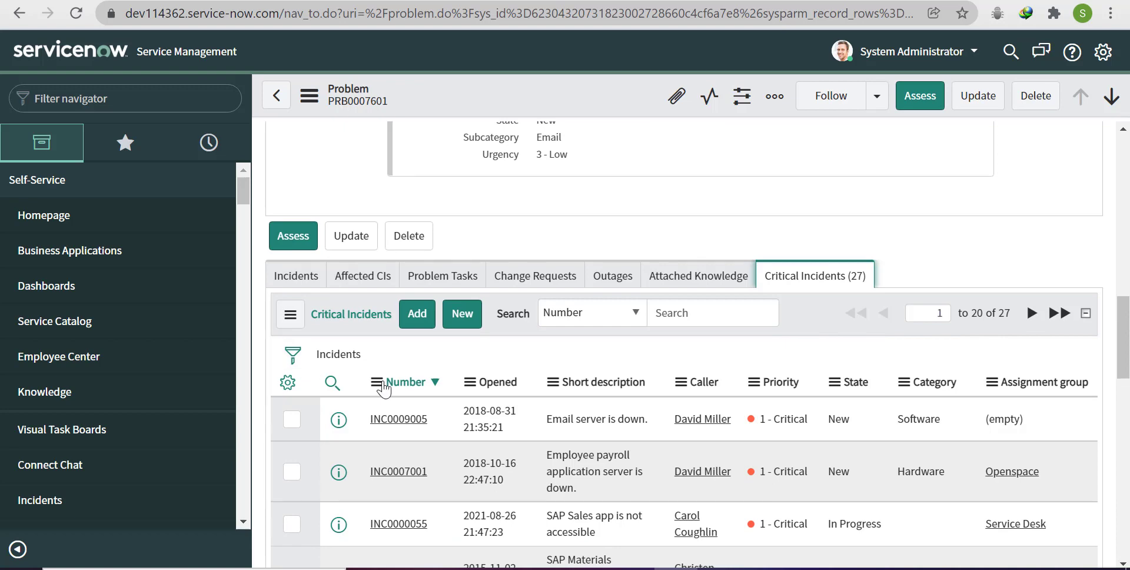
- Page the Critical Incidents list to its last page of records
{"action": "left_click", "coordinate": [291, 313]}
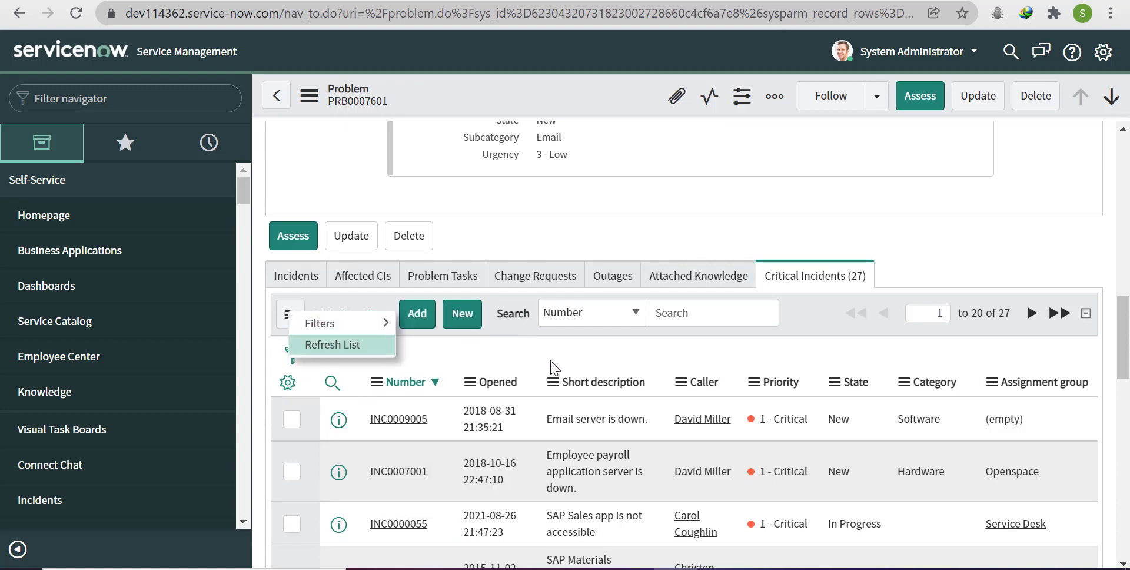
{"action": "left_click", "coordinate": [355, 342]}
{"action": "left_click", "coordinate": [376, 382]}
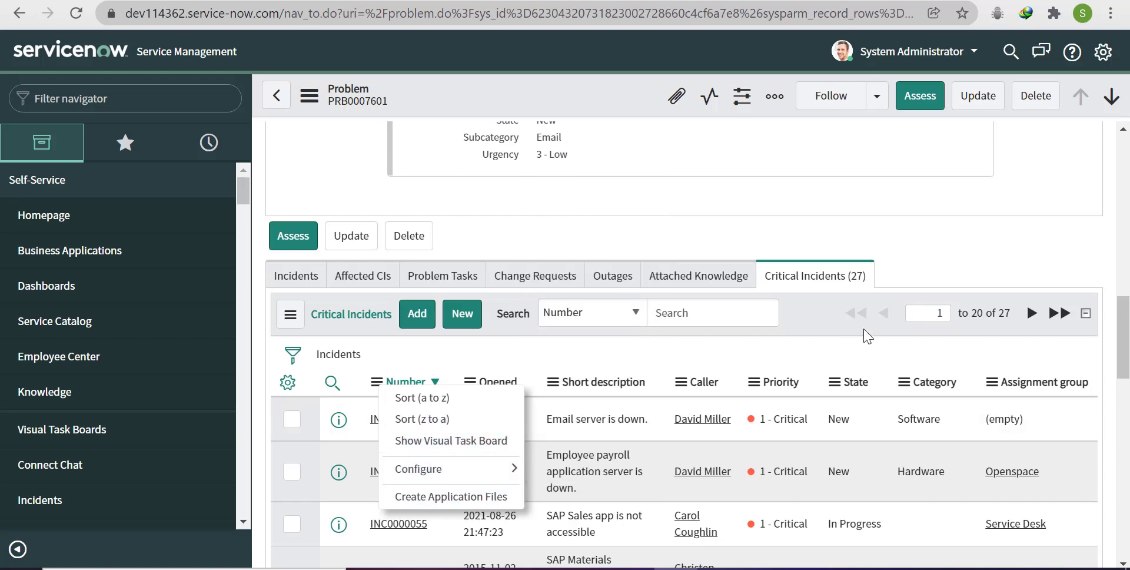
{"action": "key", "text": "Escape"}
{"action": "left_click", "coordinate": [1055, 313]}
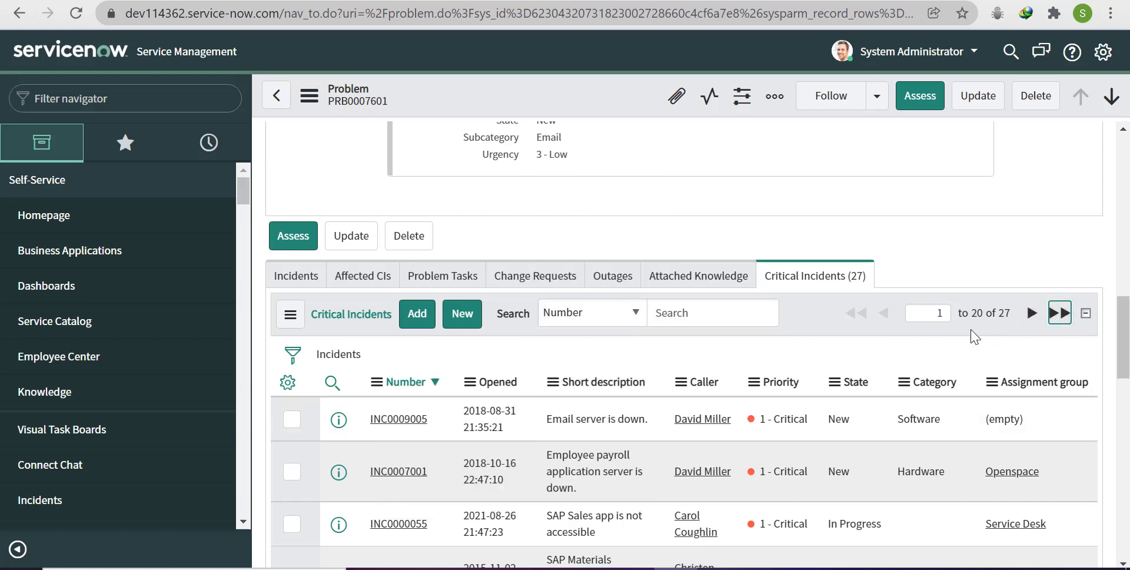
{"action": "scroll", "coordinate": [777, 374], "scroll_direction": "down", "scroll_amount": 5}
{"action": "right_click", "coordinate": [796, 322]}
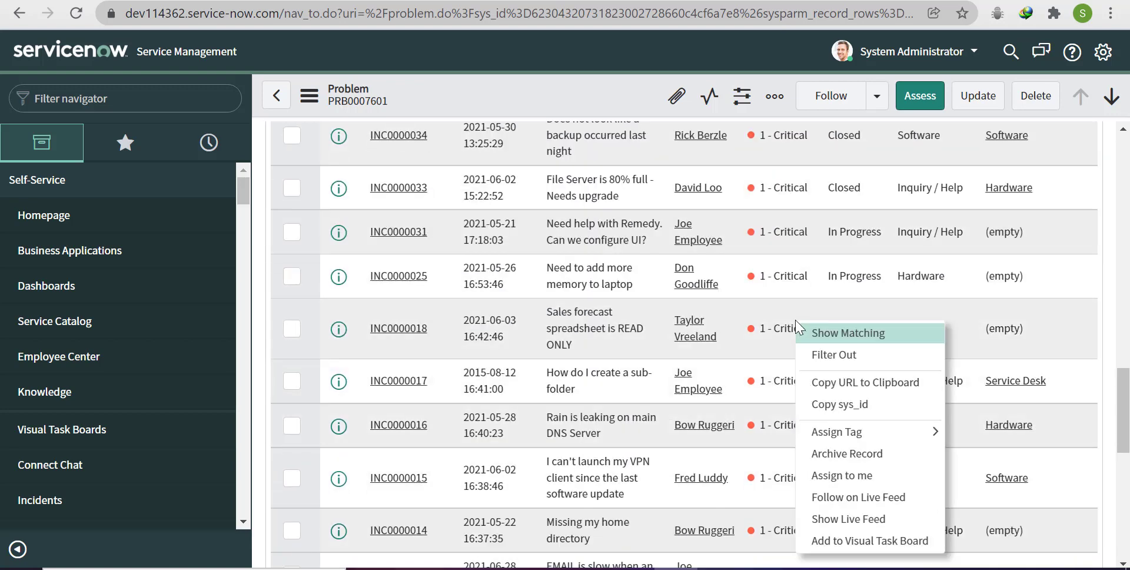
{"action": "left_click", "coordinate": [824, 369]}
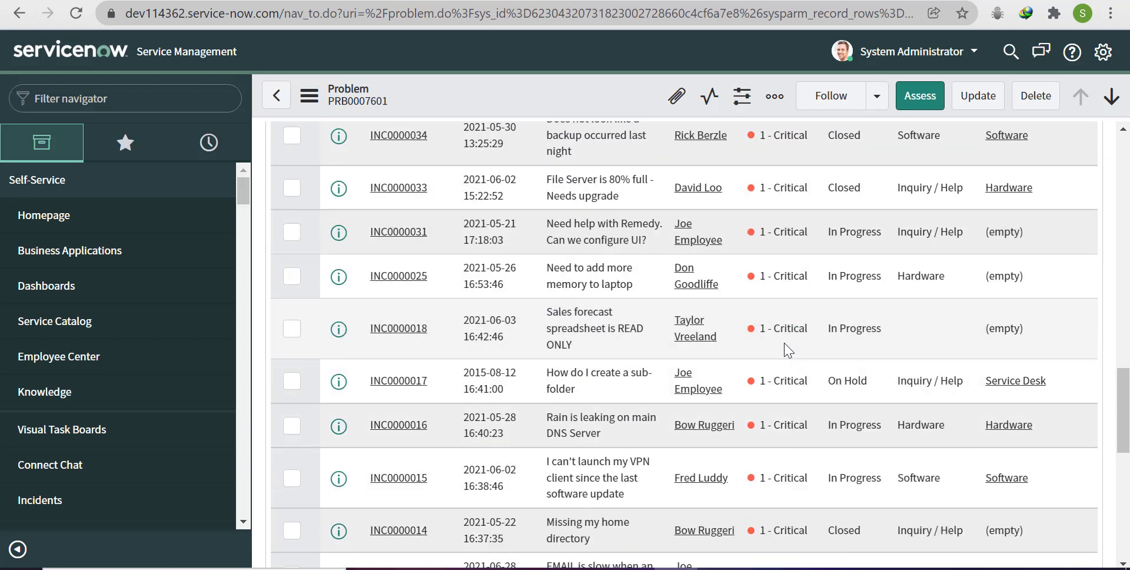
{"action": "scroll", "coordinate": [788, 331], "scroll_direction": "up", "scroll_amount": 1}
{"action": "scroll", "coordinate": [788, 331], "scroll_direction": "up", "scroll_amount": 5}
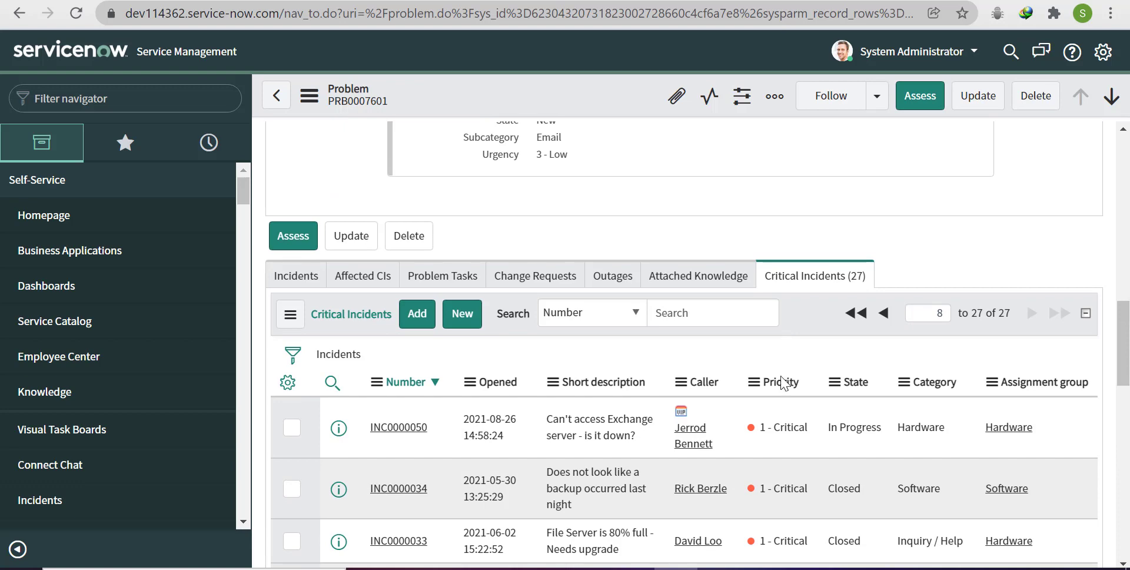
{"action": "right_click", "coordinate": [794, 432]}
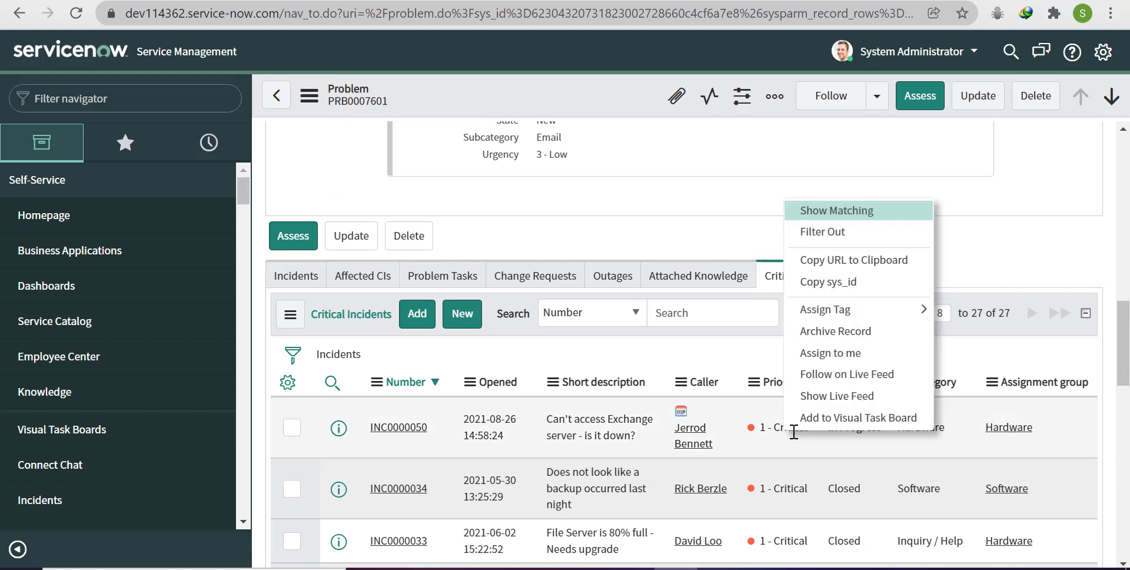
{"action": "left_click", "coordinate": [831, 235]}
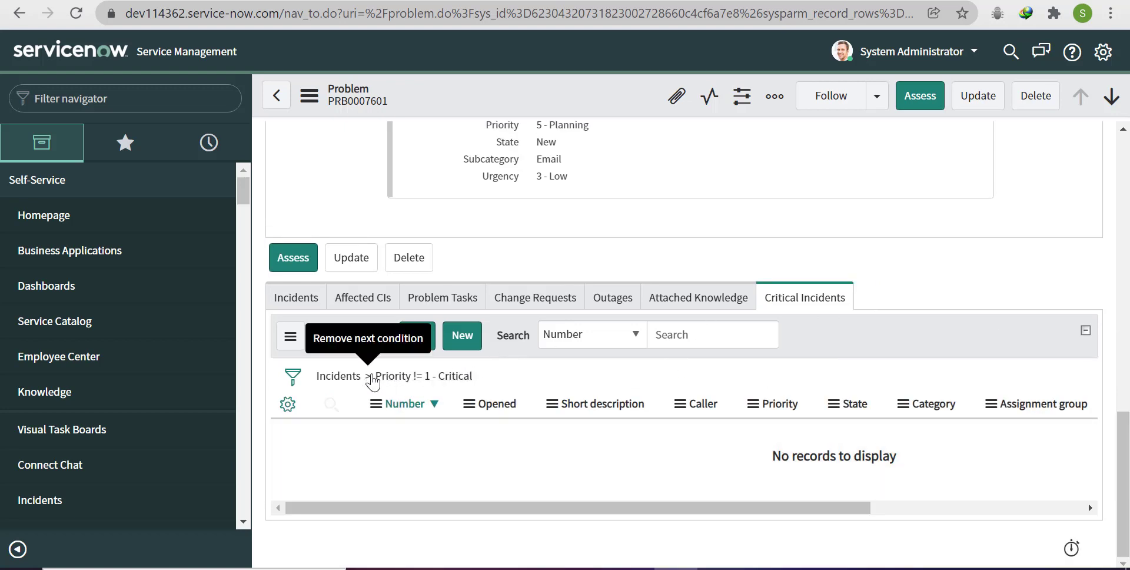
{"action": "left_click", "coordinate": [368, 377]}
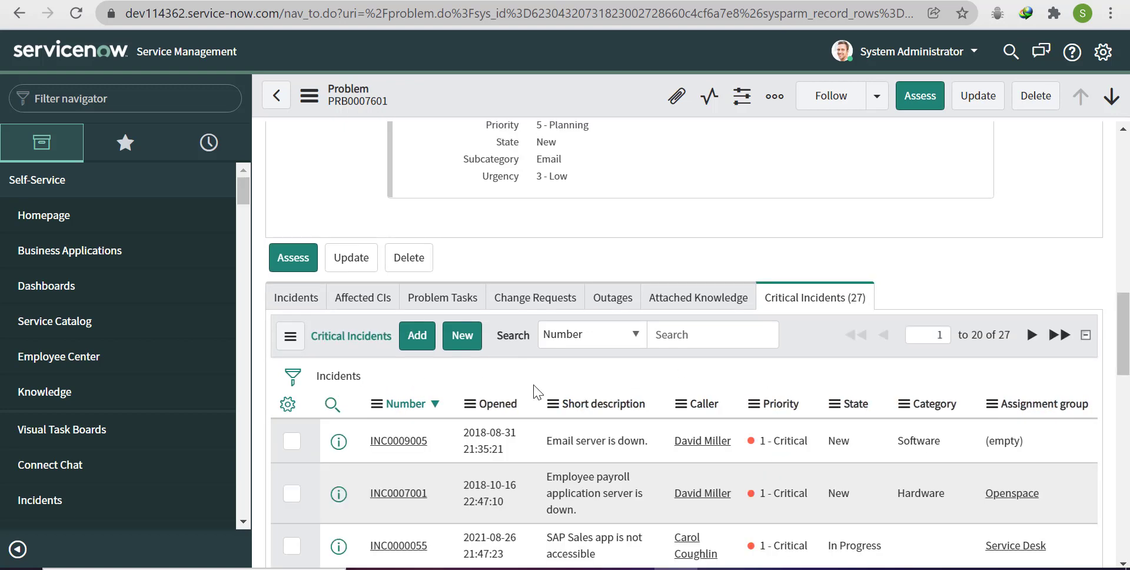
{"action": "scroll", "coordinate": [913, 459], "scroll_direction": "down", "scroll_amount": 1}
{"action": "scroll", "coordinate": [911, 391], "scroll_direction": "down", "scroll_amount": 10}
{"action": "scroll", "coordinate": [911, 392], "scroll_direction": "up", "scroll_amount": 10}
{"action": "scroll", "coordinate": [909, 392], "scroll_direction": "up", "scroll_amount": 5}
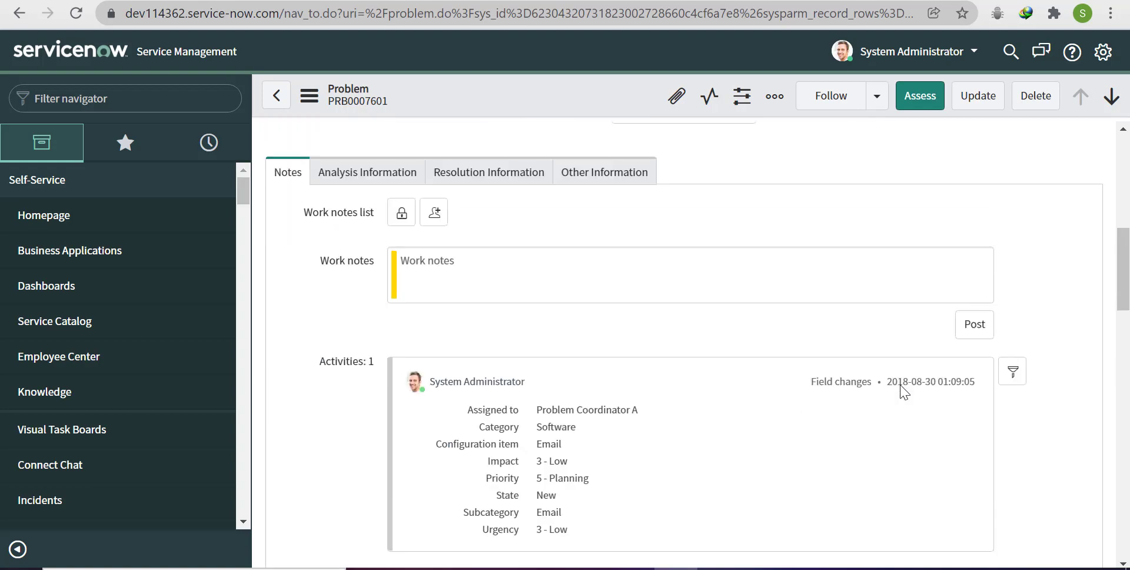
{"action": "scroll", "coordinate": [906, 392], "scroll_direction": "down", "scroll_amount": 5}
{"action": "scroll", "coordinate": [903, 391], "scroll_direction": "down", "scroll_amount": 3}
{"action": "scroll", "coordinate": [903, 391], "scroll_direction": "up", "scroll_amount": 5}
{"action": "scroll", "coordinate": [903, 391], "scroll_direction": "up", "scroll_amount": 4}
{"action": "scroll", "coordinate": [903, 391], "scroll_direction": "down", "scroll_amount": 8}
{"action": "scroll", "coordinate": [903, 391], "scroll_direction": "up", "scroll_amount": 2}
{"action": "scroll", "coordinate": [904, 391], "scroll_direction": "up", "scroll_amount": 1}
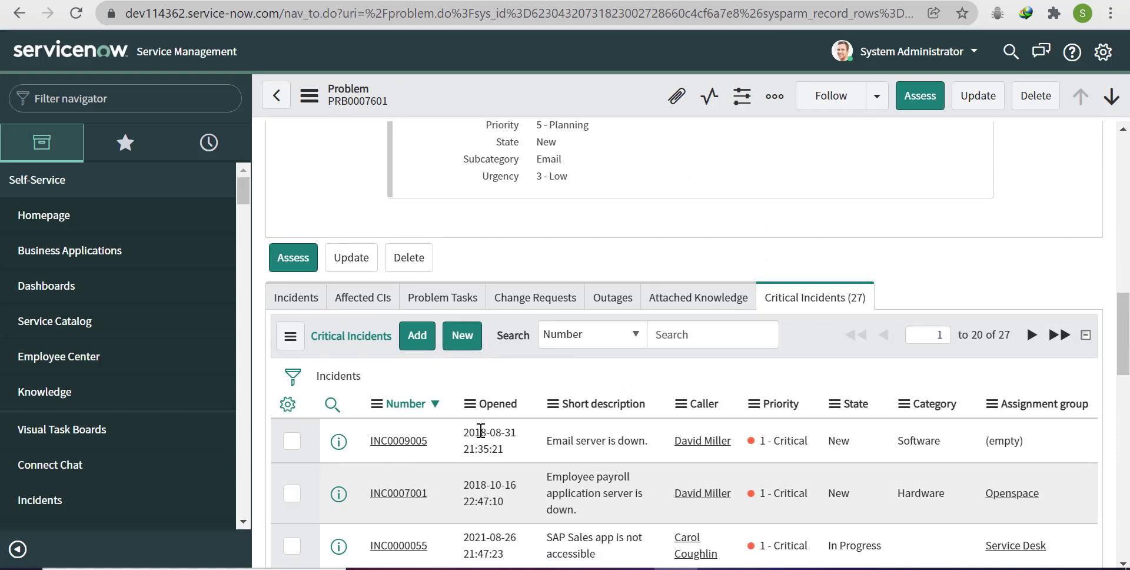
- Open List Control for the Critical Incidents list via the Number column menu
{"action": "left_click", "coordinate": [377, 403]}
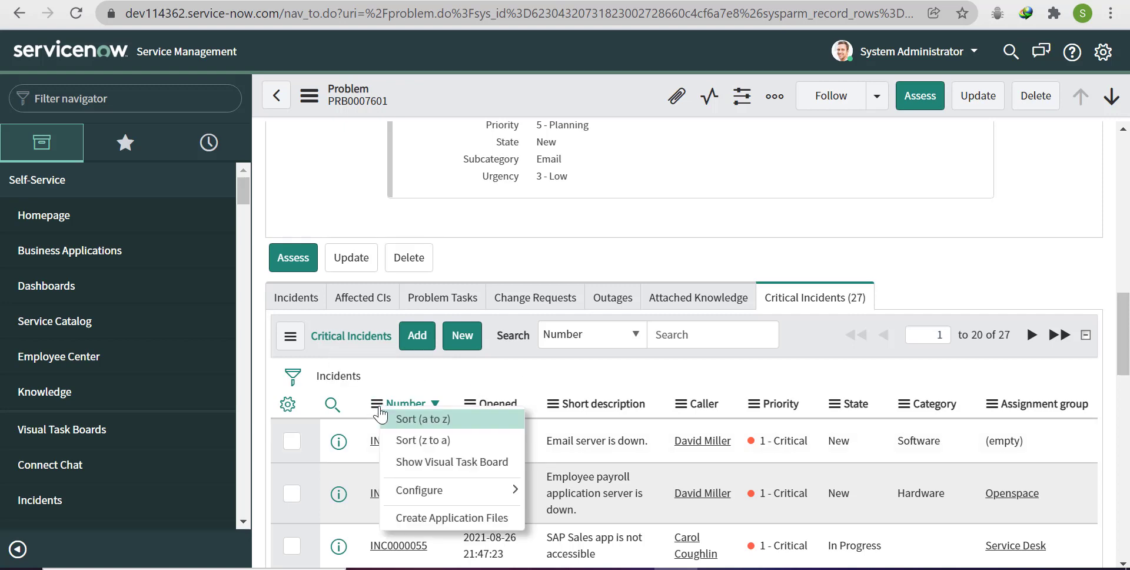
{"action": "mouse_move", "coordinate": [452, 489]}
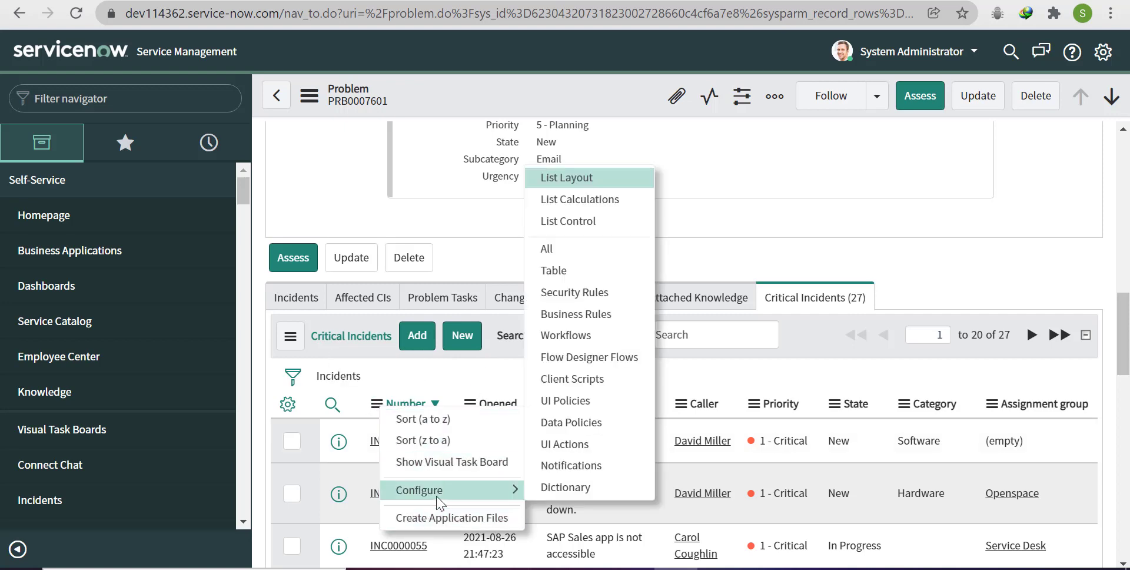
{"action": "left_click", "coordinate": [613, 229]}
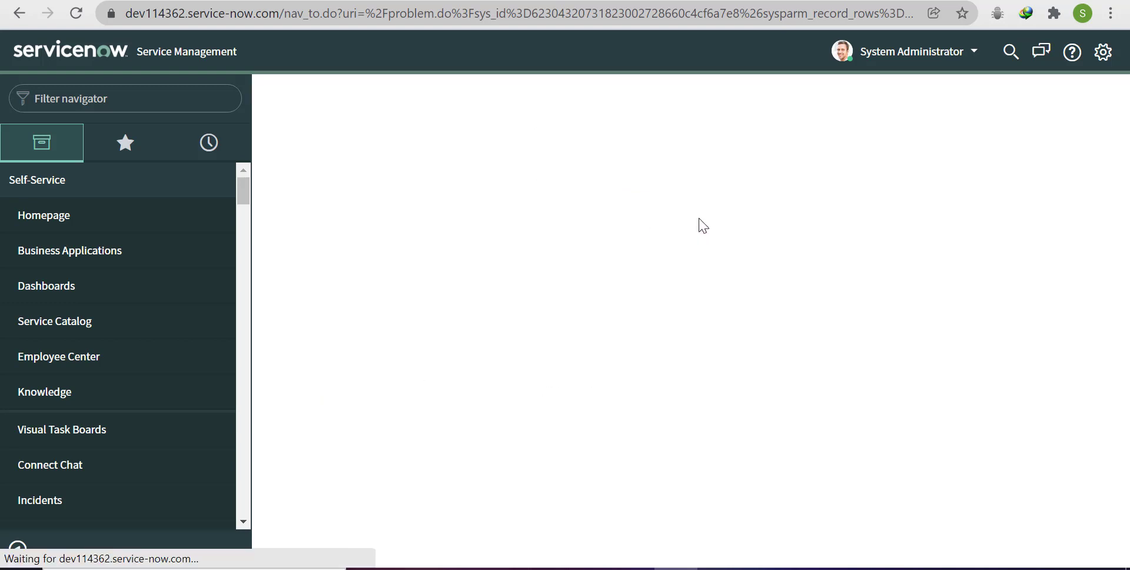
- Save a list control for Critical Incidents with 'Omit new button' checked
{"action": "left_click", "coordinate": [591, 318]}
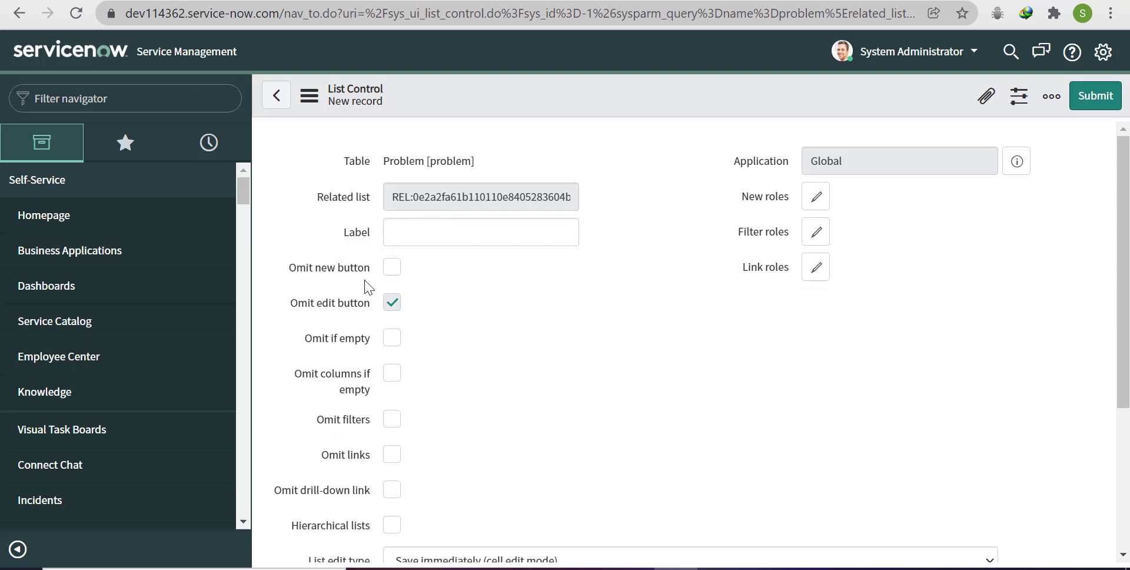
{"action": "left_click", "coordinate": [392, 269]}
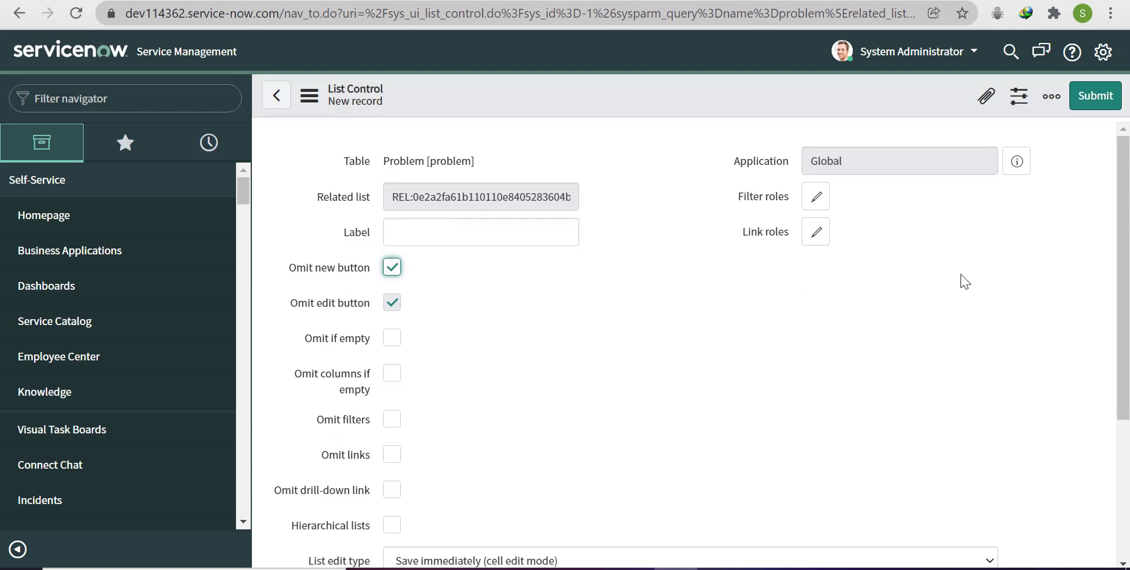
{"action": "left_click", "coordinate": [1100, 104]}
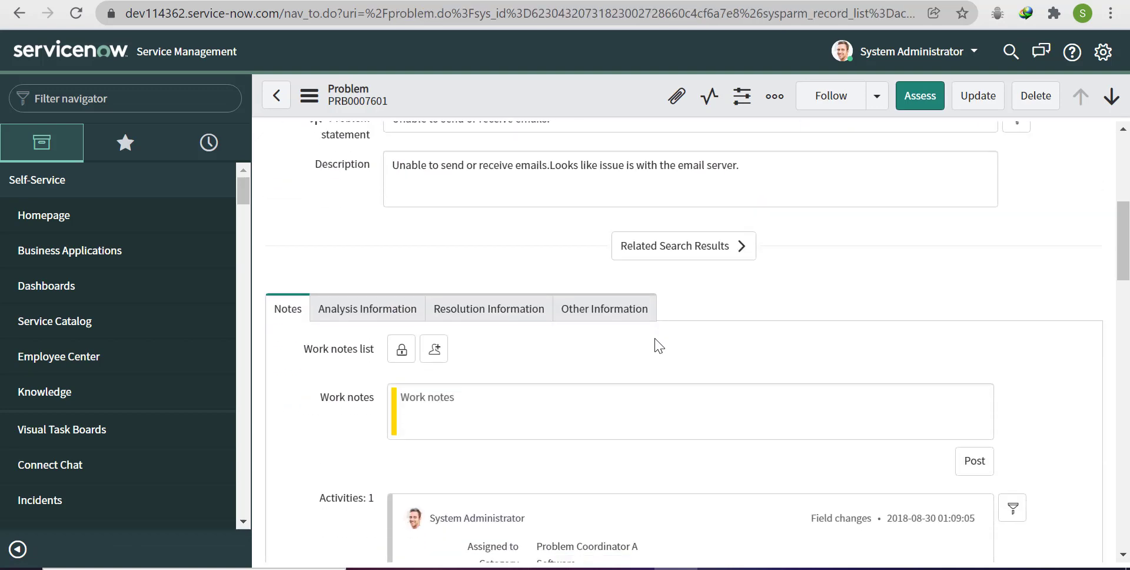
- Scroll down to the Critical Incidents list to confirm its 27 records show no New button
{"action": "scroll", "coordinate": [658, 344], "scroll_direction": "down", "scroll_amount": 1}
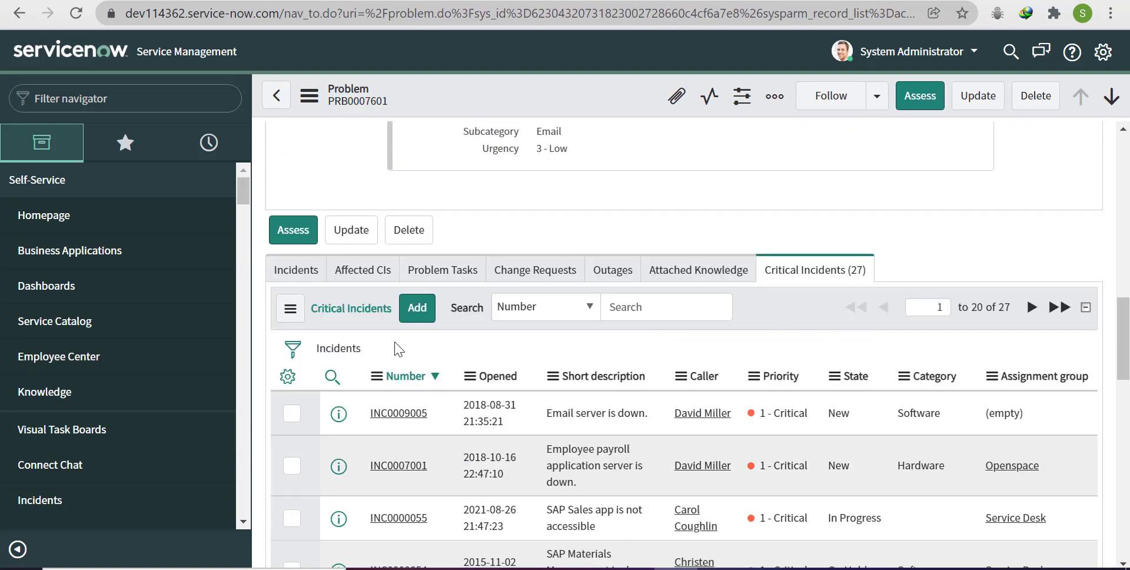